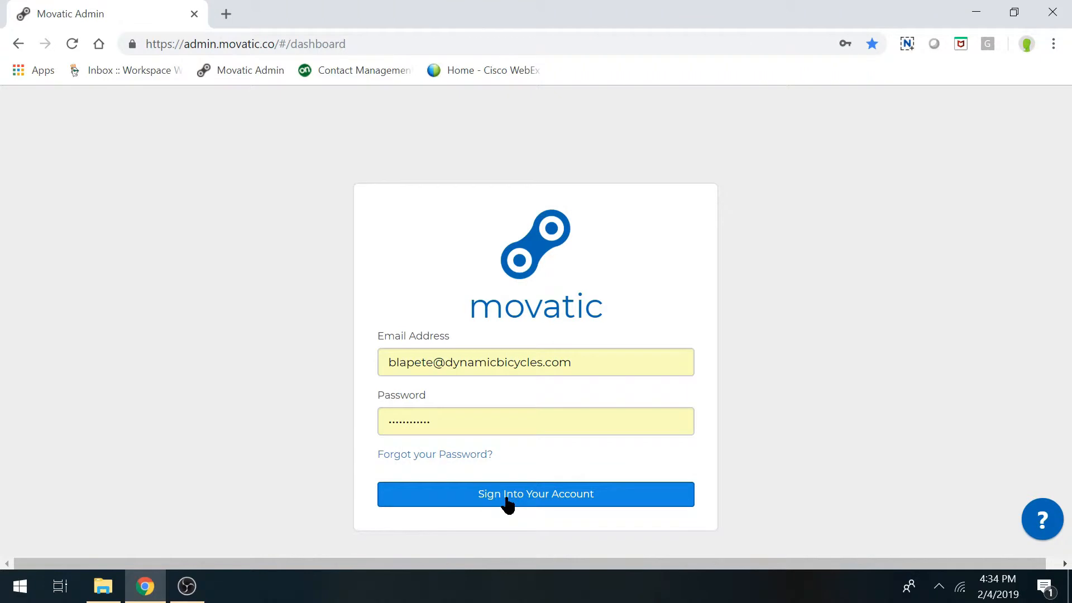
# - Sign in to the admin account and review the dashboard's rentals-per-day, new-user and rental-duration statistics
pyautogui.click(524, 502)
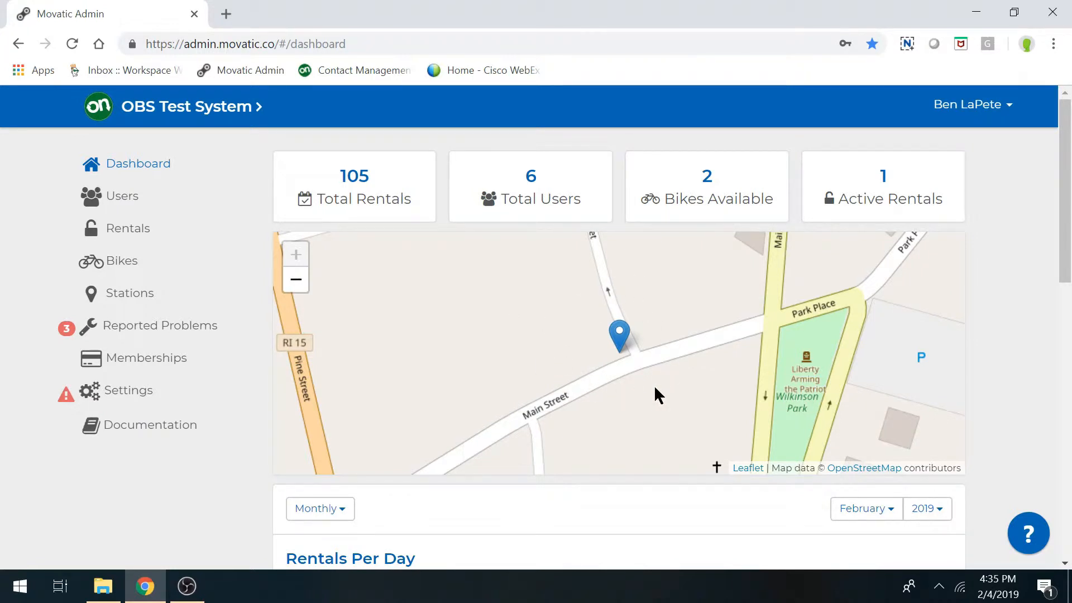
pyautogui.moveTo(1064, 241); pyautogui.dragTo(1055, 376)
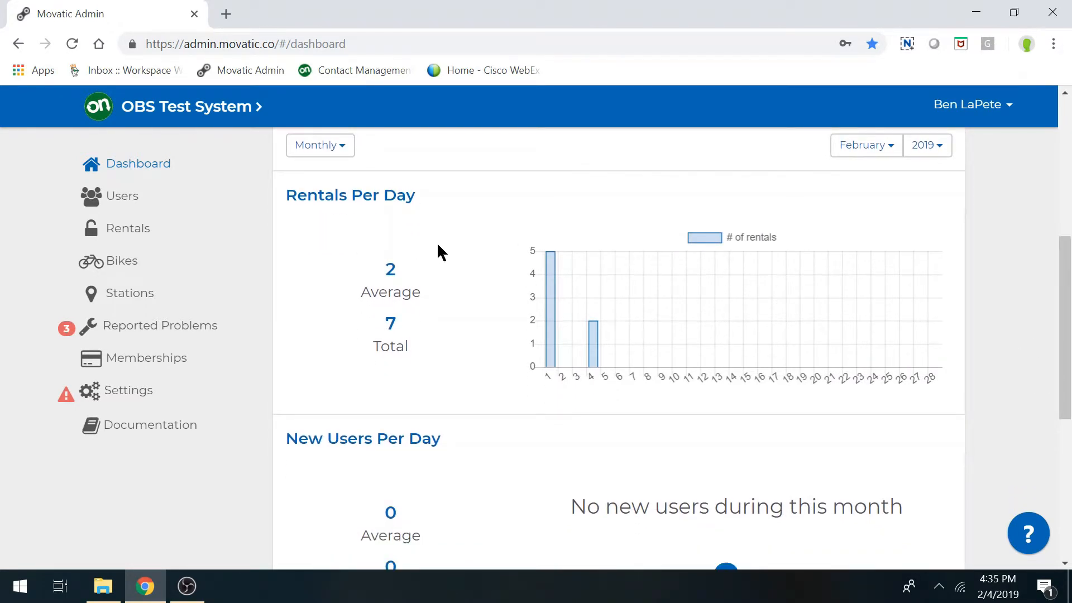
pyautogui.scroll(-3, 489, 491)
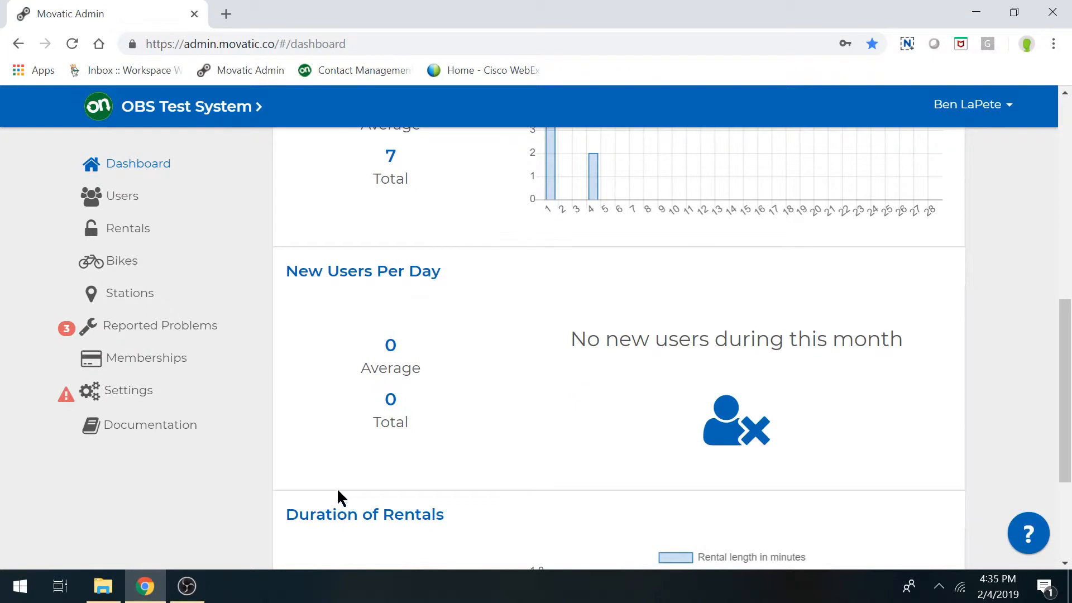
pyautogui.scroll(-3, 272, 471)
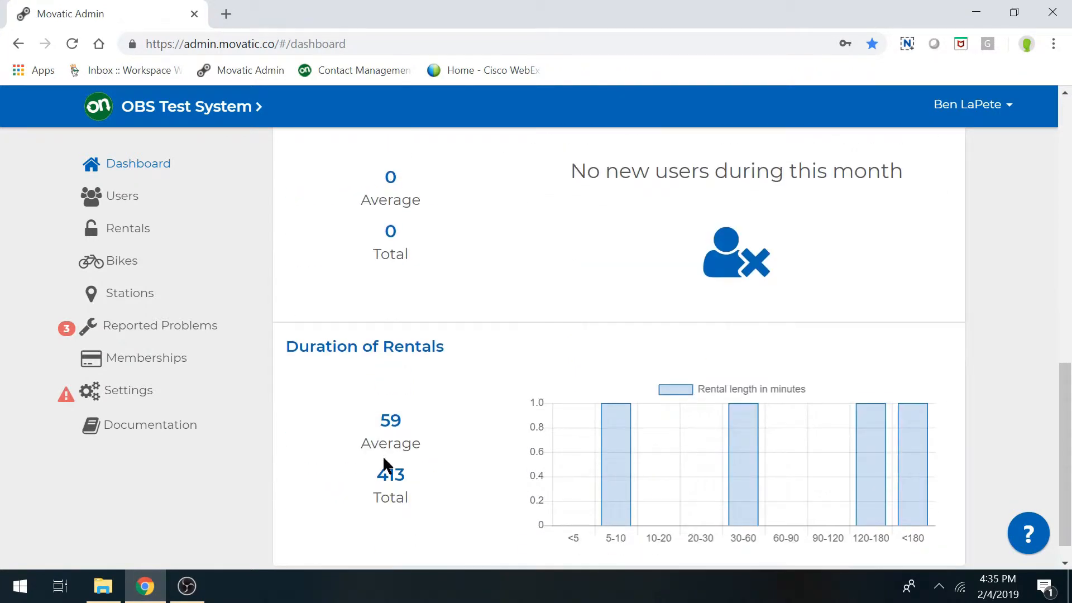
pyautogui.scroll(10, 384, 462)
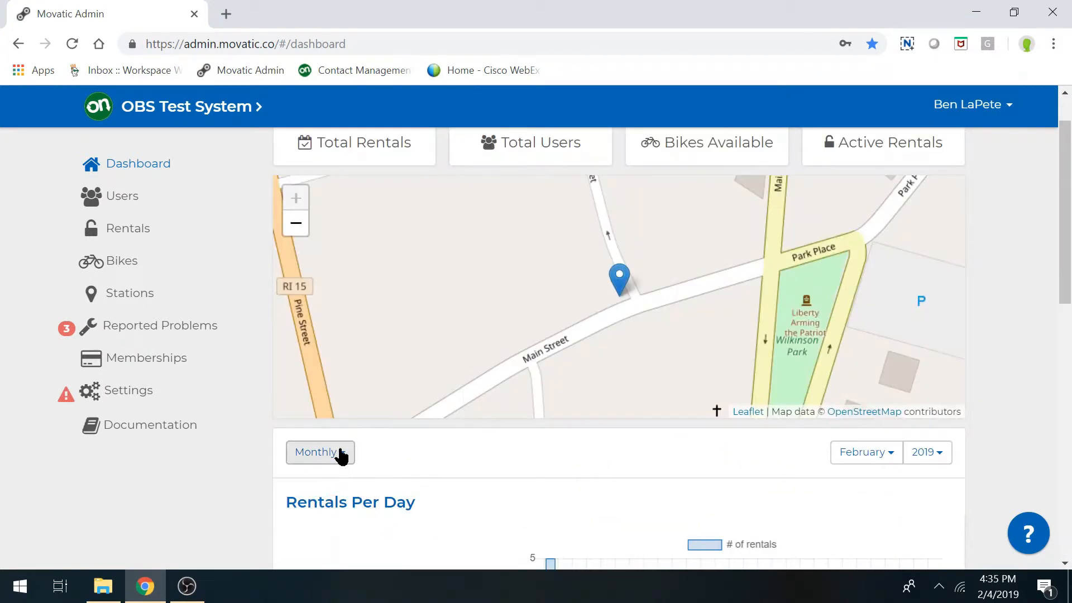
# - Check the period, month and year choices available for the dashboard statistics
pyautogui.click(342, 453)
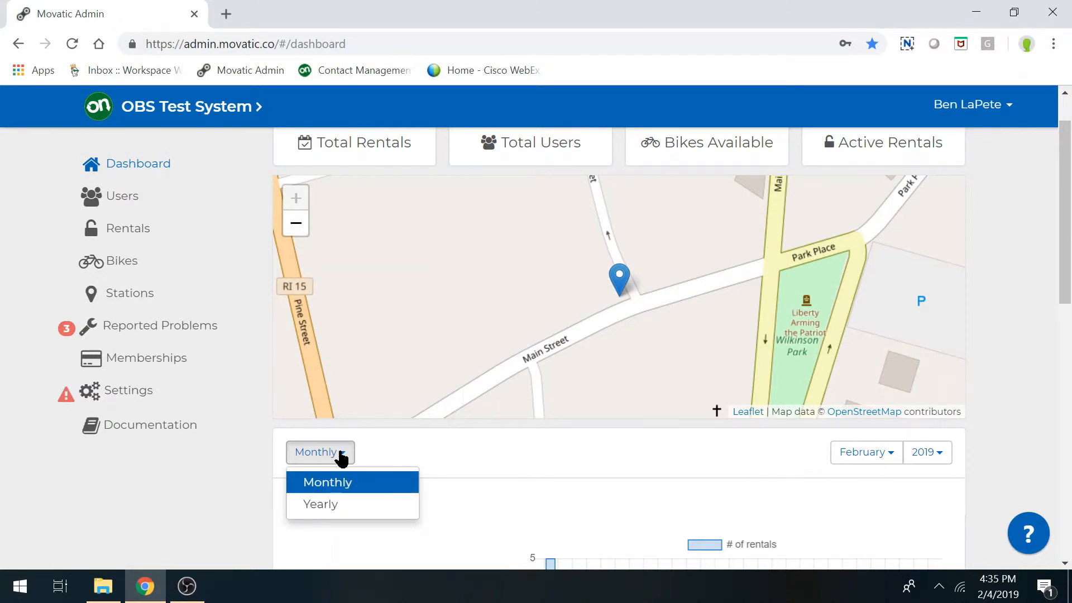
pyautogui.click(891, 453)
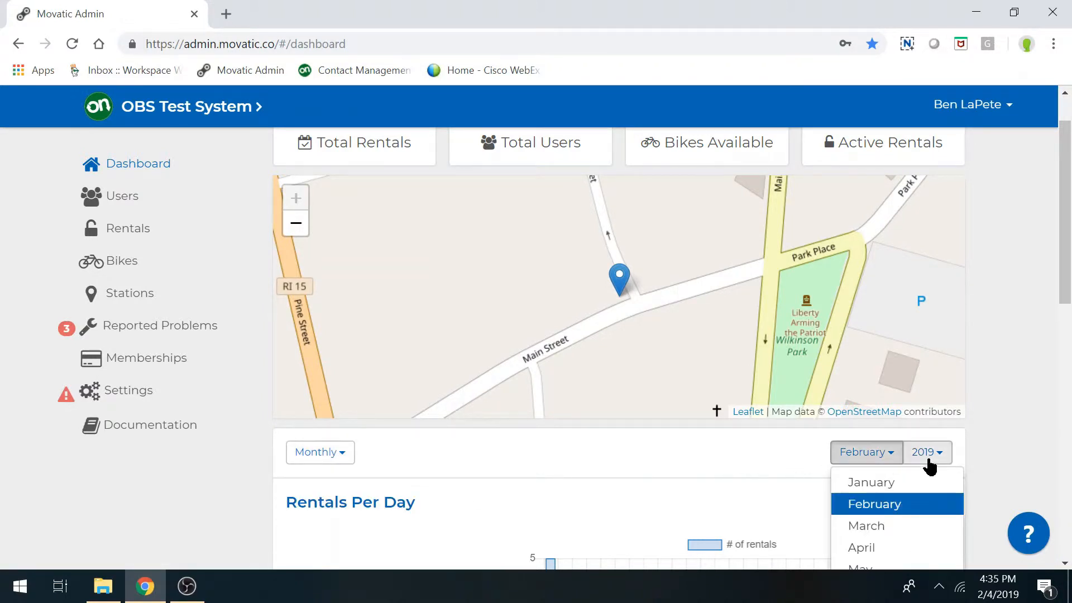
pyautogui.click(945, 455)
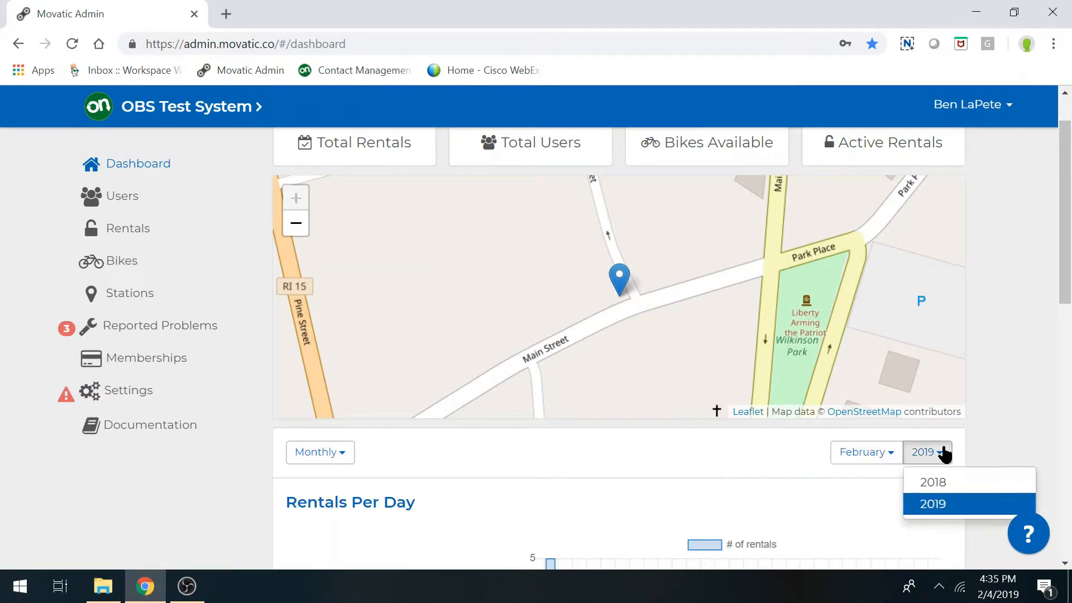
pyautogui.click(886, 455)
pyautogui.click(130, 168)
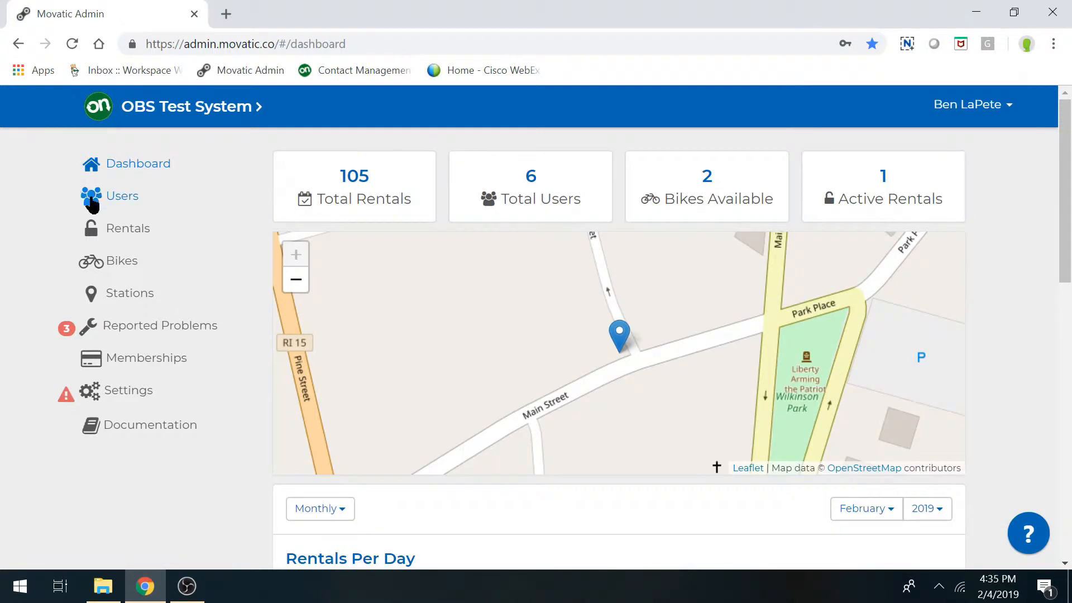
# - Open the first listed user's record from the users list and view that user's rental history
pyautogui.click(128, 198)
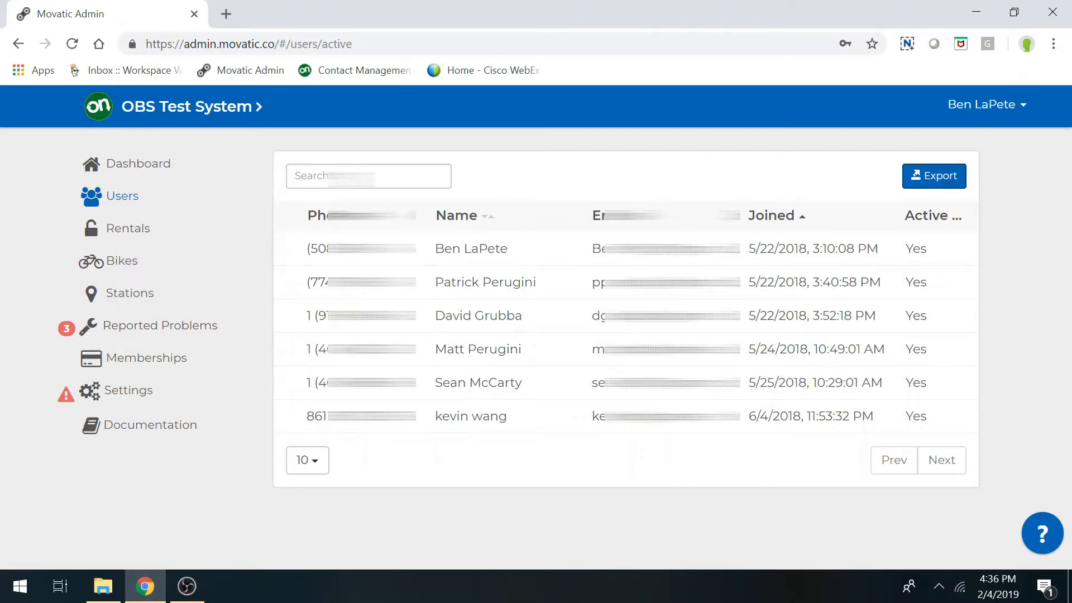
pyautogui.click(935, 184)
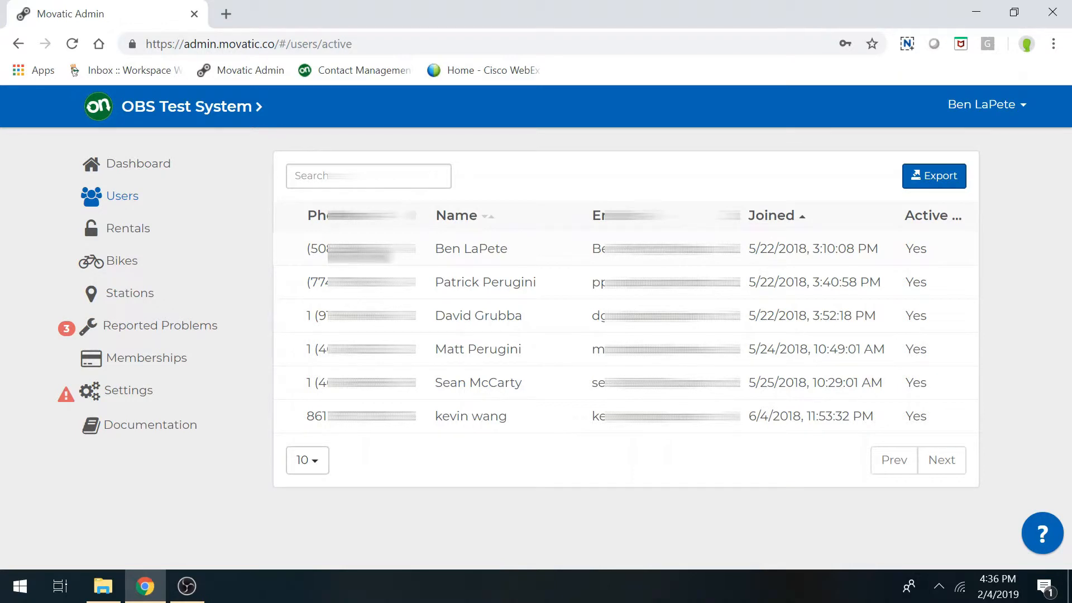
pyautogui.click(353, 248)
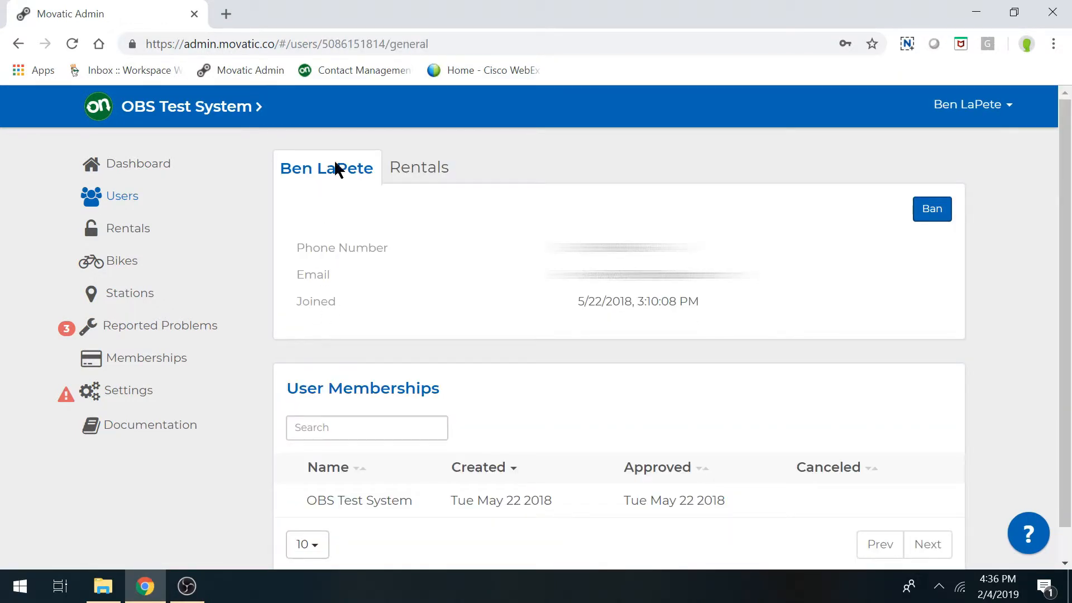
pyautogui.click(417, 168)
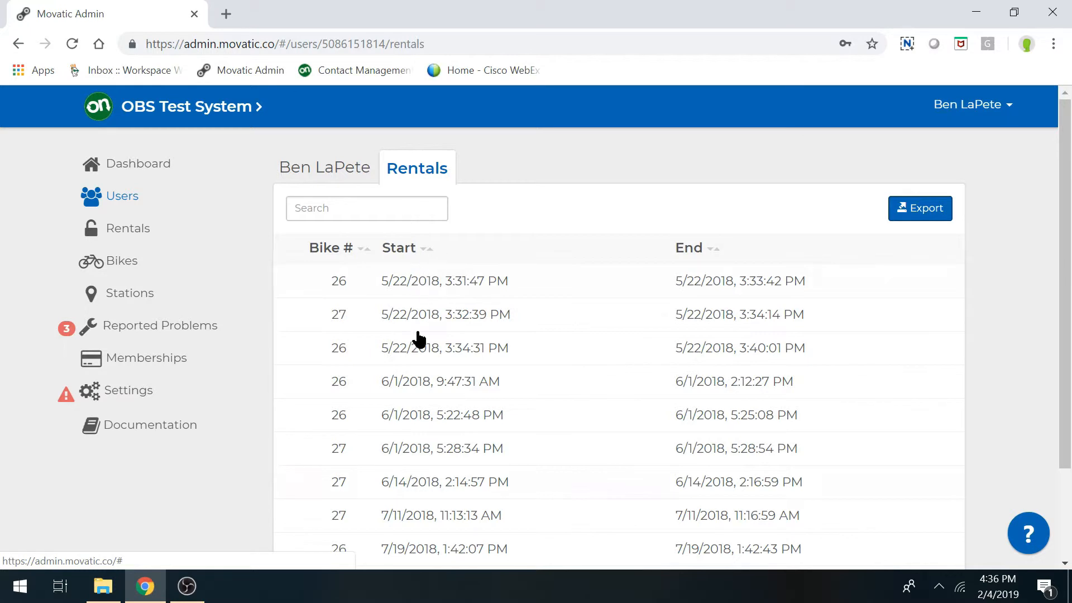
# - Show 50 entries per page in the user's rental history and look through the rentals
pyautogui.scroll(-3, 346, 508)
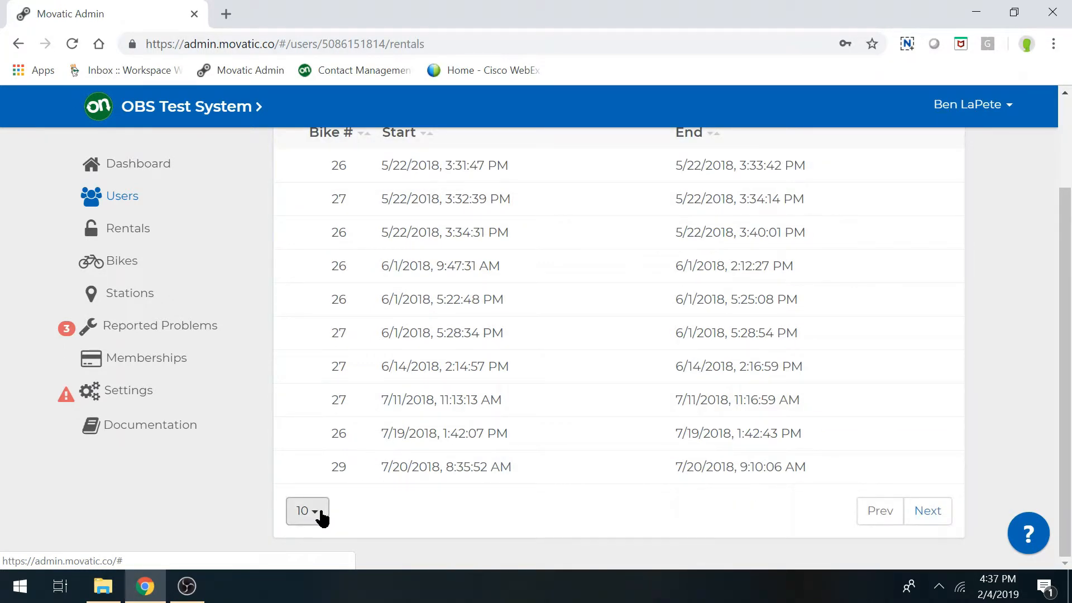
pyautogui.click(315, 514)
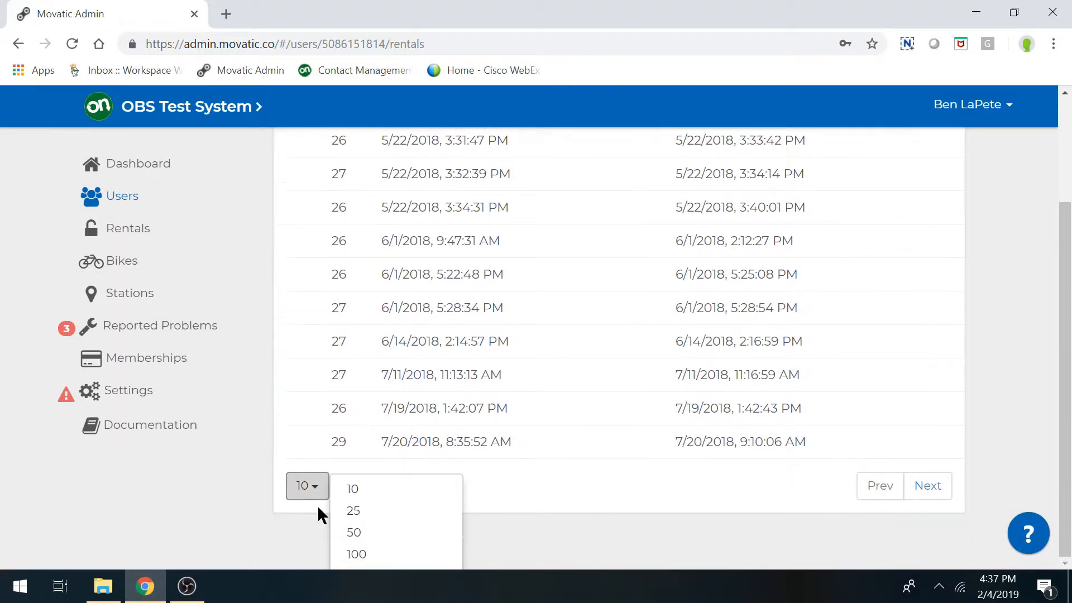
pyautogui.click(358, 535)
pyautogui.scroll(-15, 390, 397)
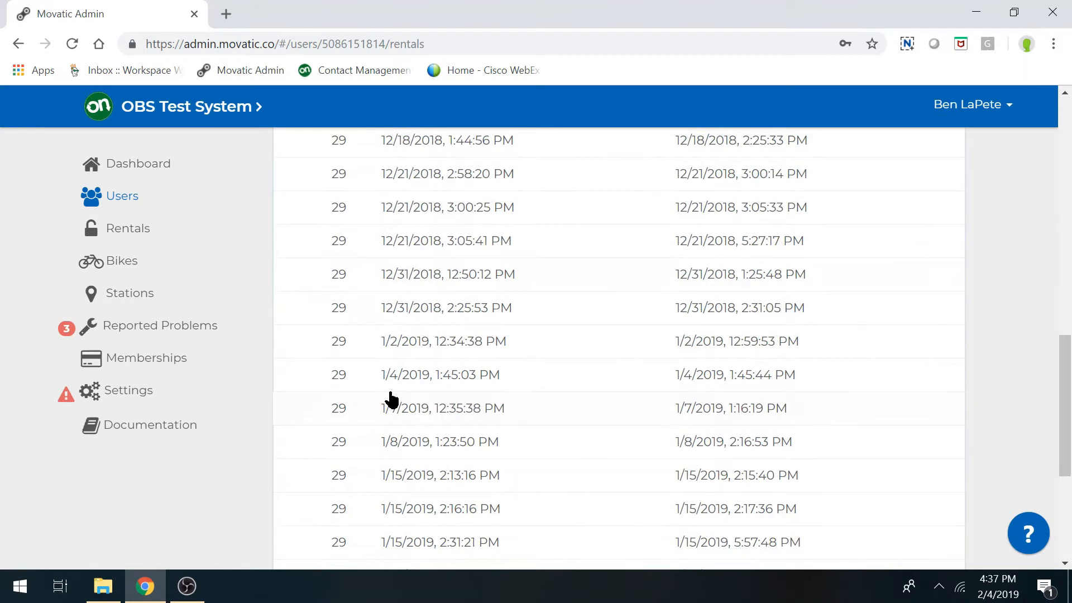
pyautogui.scroll(6, 390, 397)
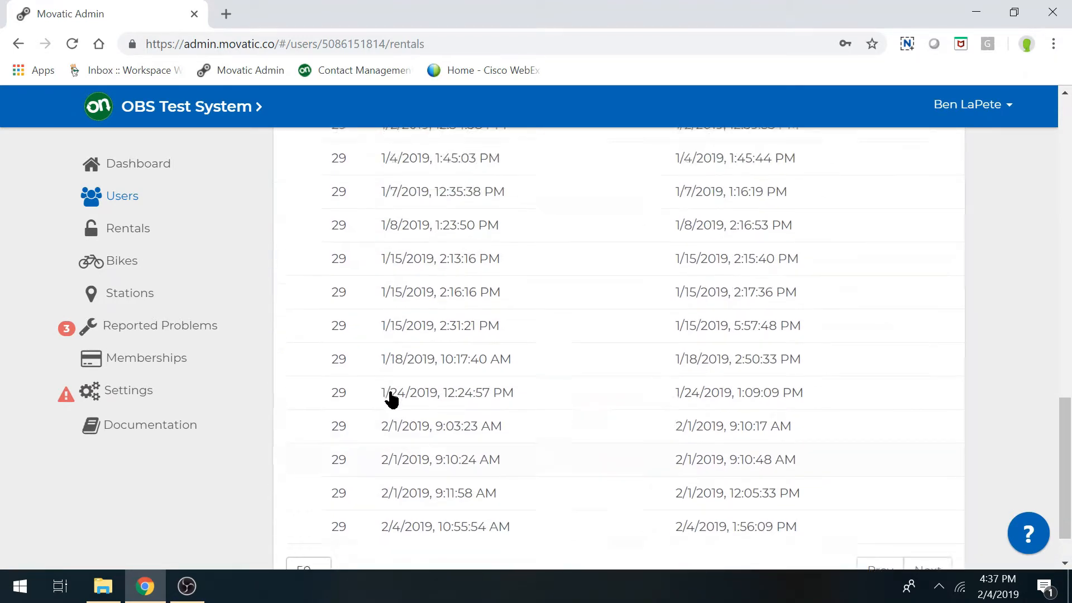
pyautogui.scroll(-6, 619, 462)
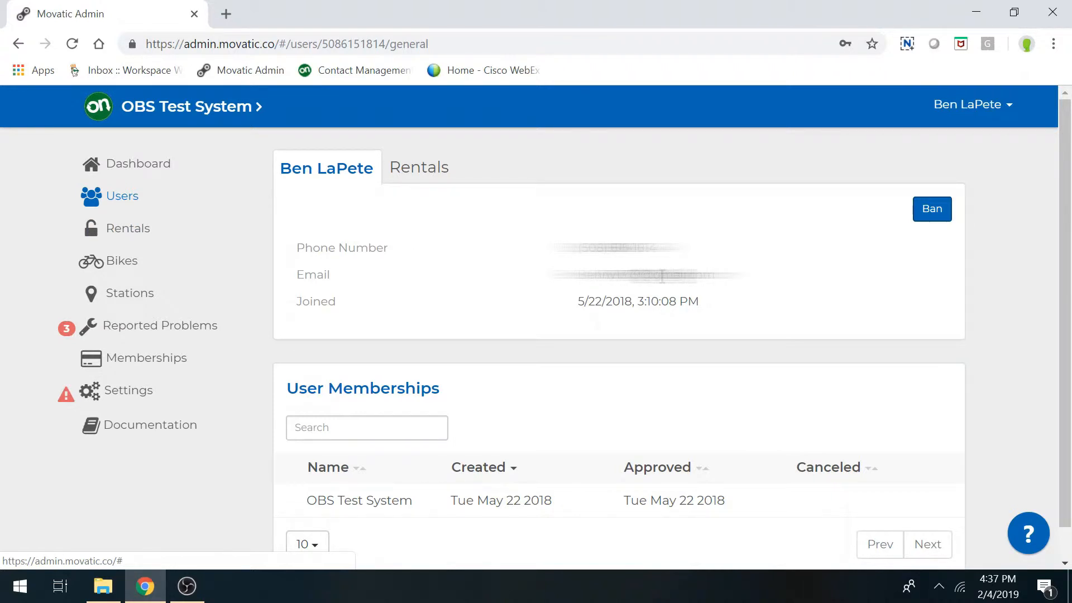
# - Ban the displayed user, authorize the account again, and return to the users list
pyautogui.click(922, 216)
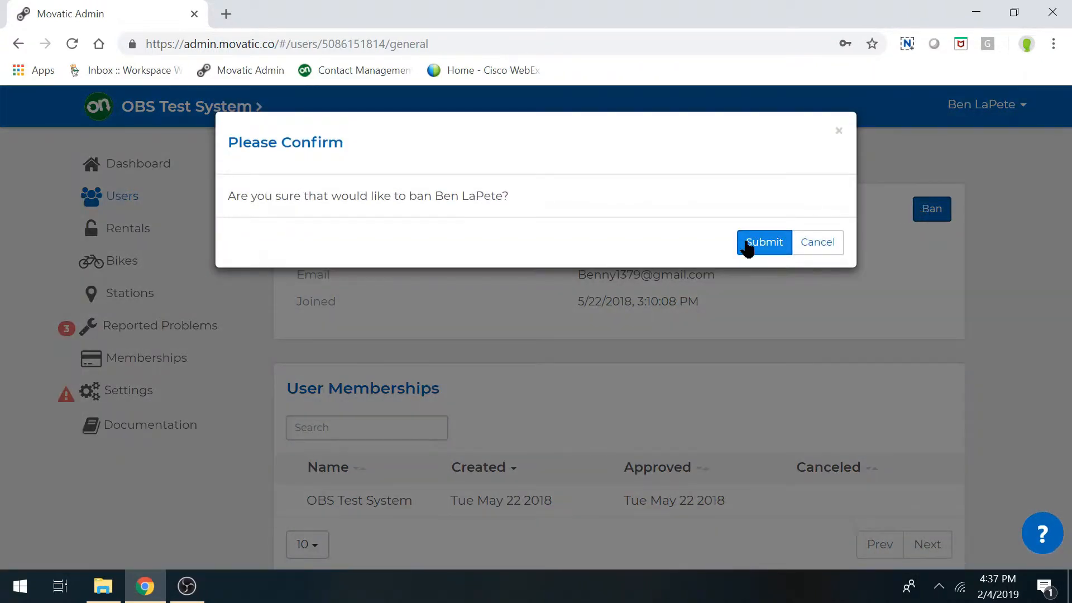
pyautogui.click(749, 246)
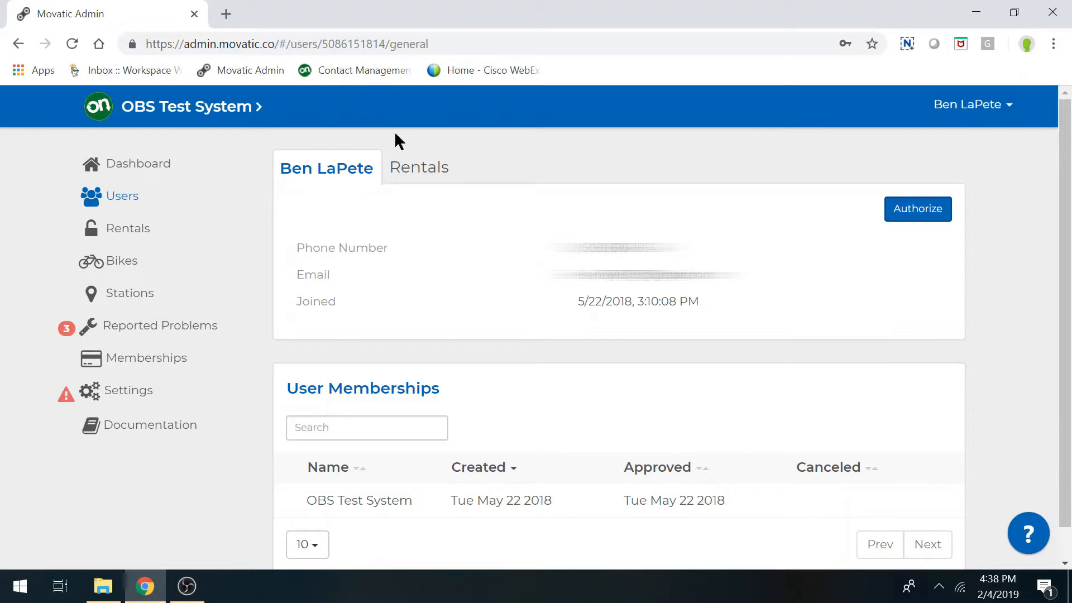
pyautogui.click(918, 210)
pyautogui.click(117, 196)
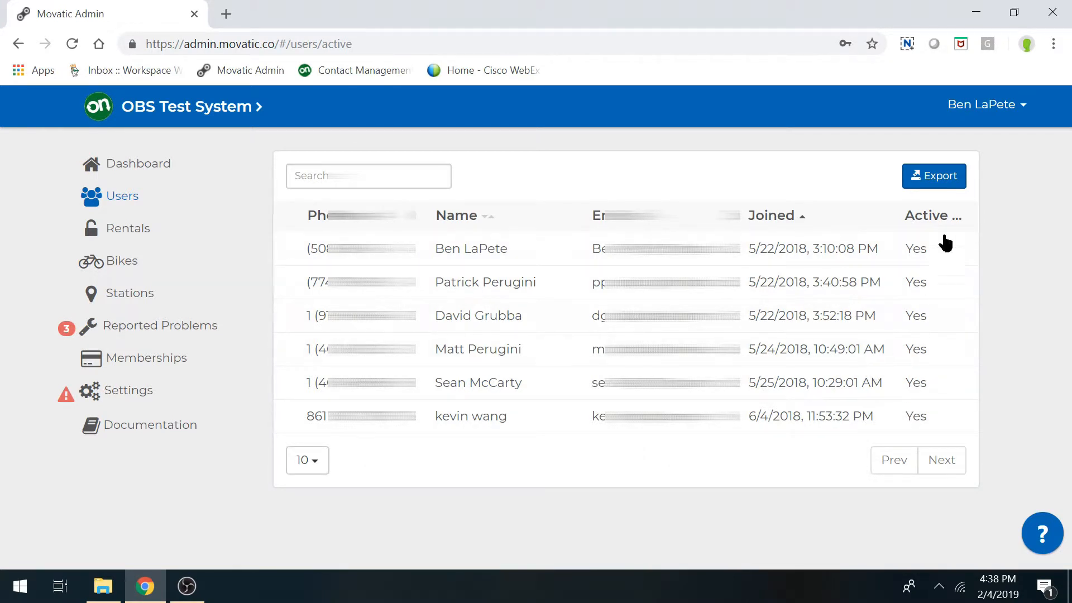
# - Look at the active and completed rentals and open the details of bike 29's active rental
pyautogui.click(126, 228)
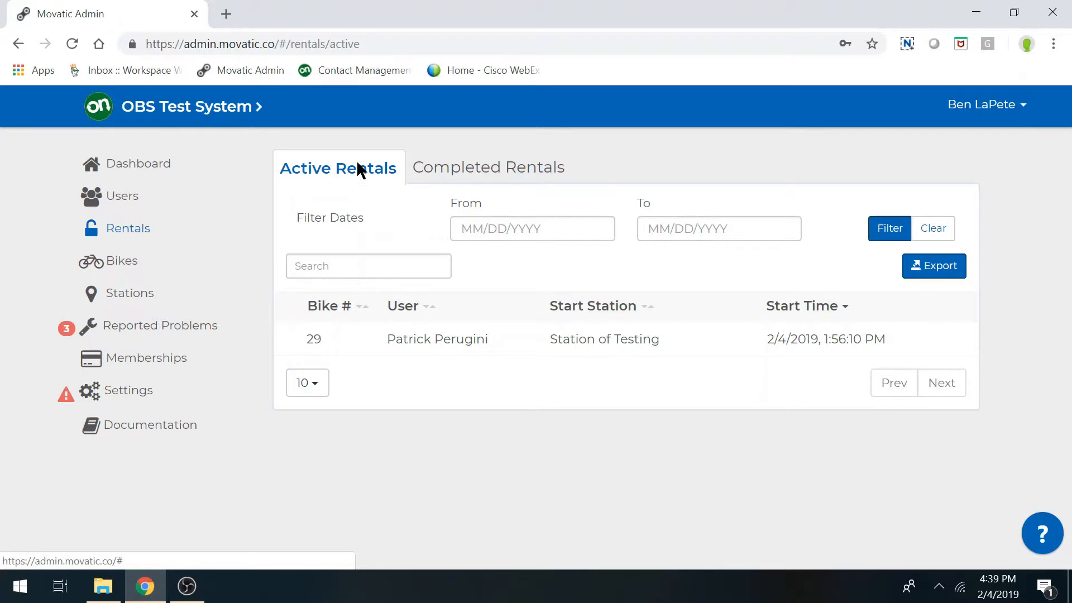
pyautogui.click(474, 165)
pyautogui.click(335, 167)
pyautogui.click(601, 340)
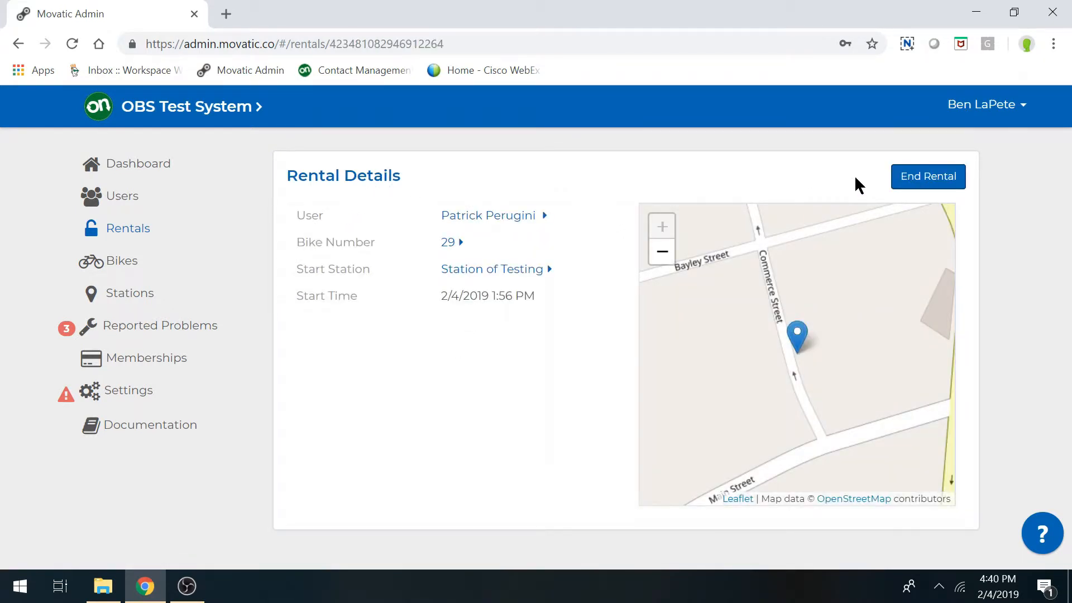
# - End bike 29's rental immediately, with Station of Testing as the end station
pyautogui.click(912, 182)
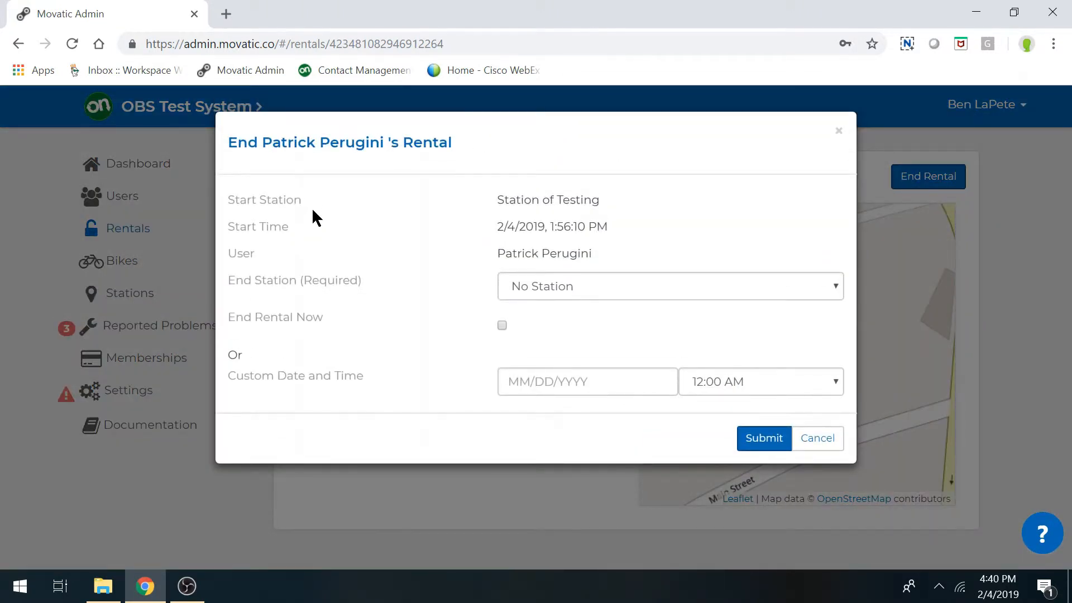
pyautogui.click(561, 276)
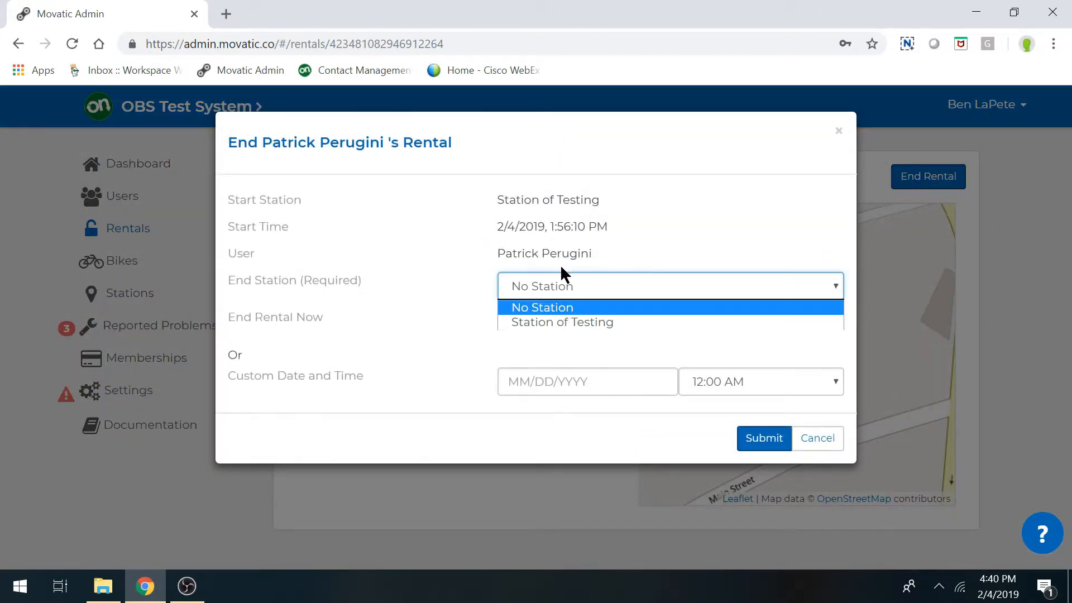
pyautogui.click(546, 322)
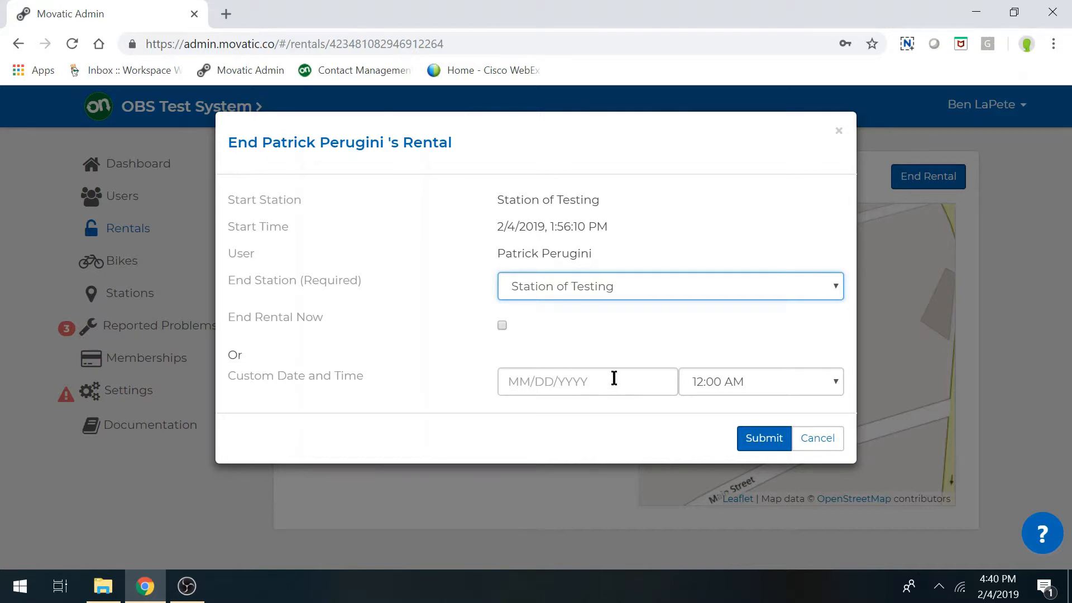
pyautogui.click(501, 324)
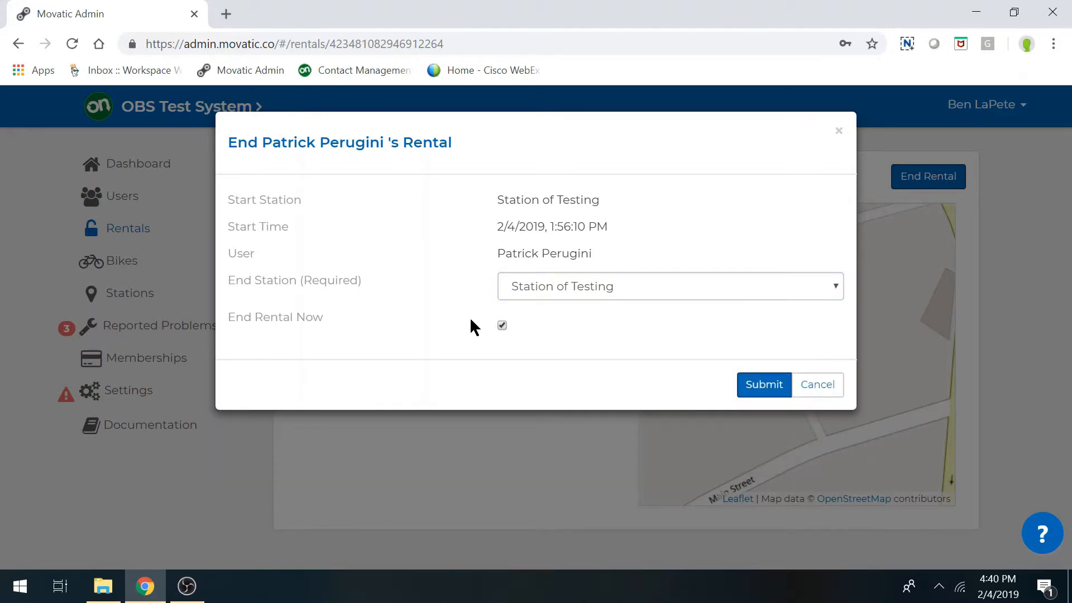
pyautogui.click(761, 385)
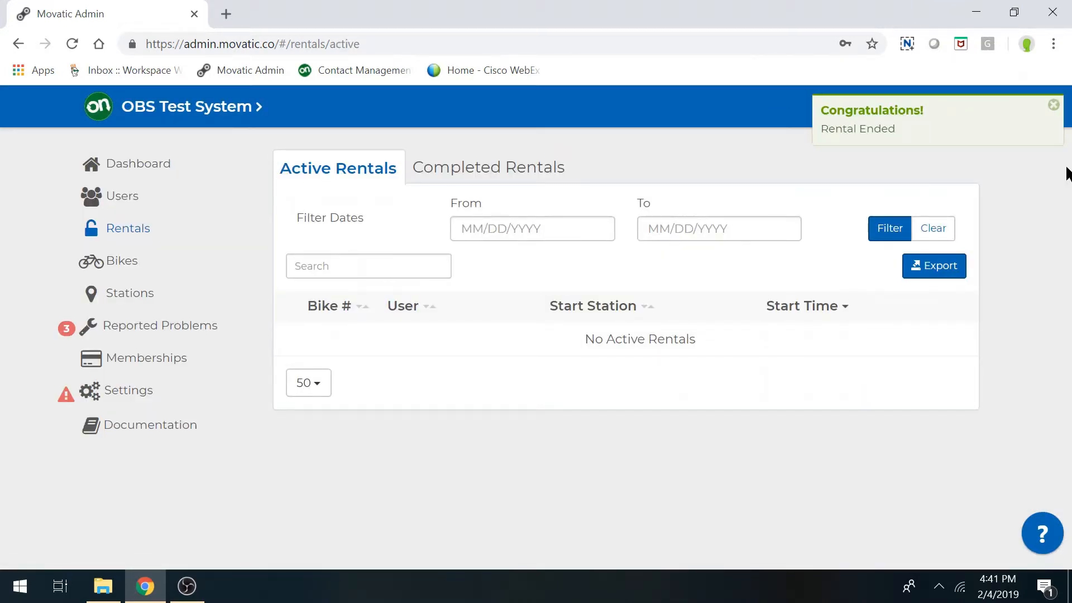
pyautogui.click(1053, 105)
# - Look through the completed rentals list and check its entries-per-page choices
pyautogui.click(430, 171)
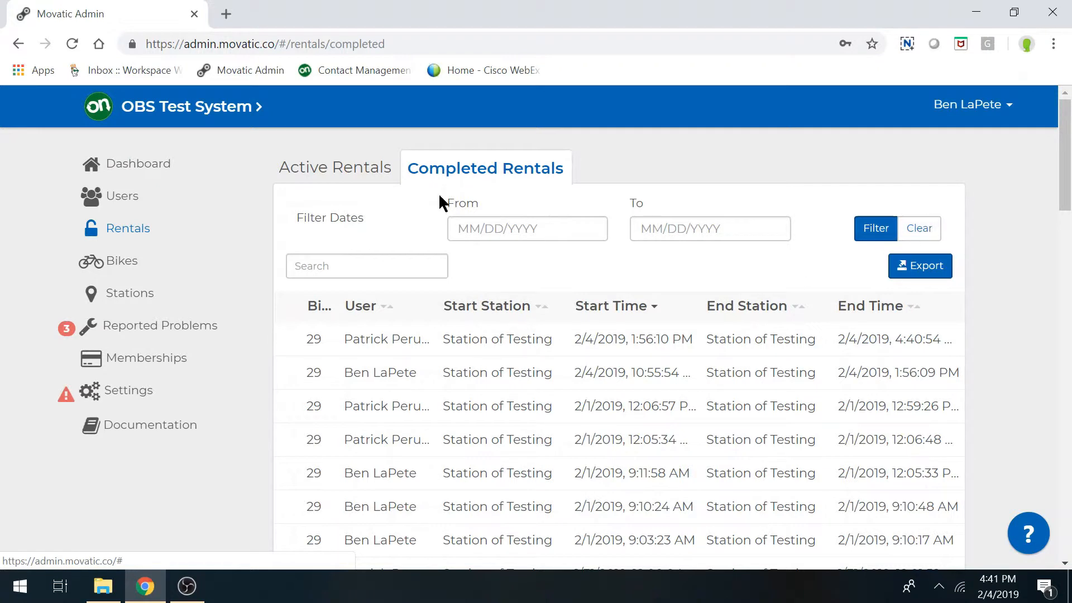
pyautogui.scroll(-12, 446, 257)
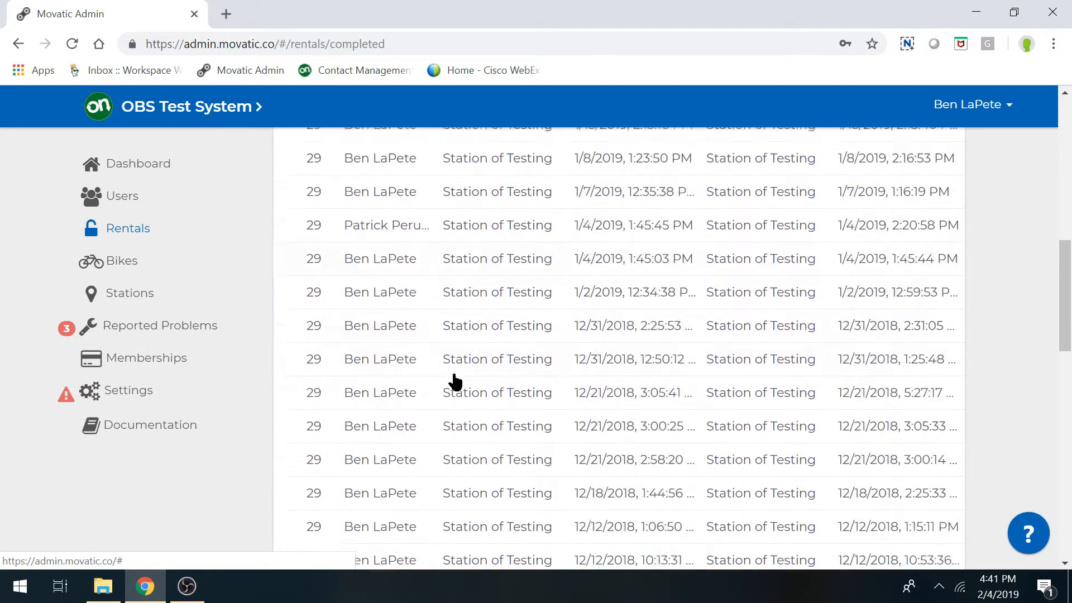
pyautogui.scroll(-10, 446, 397)
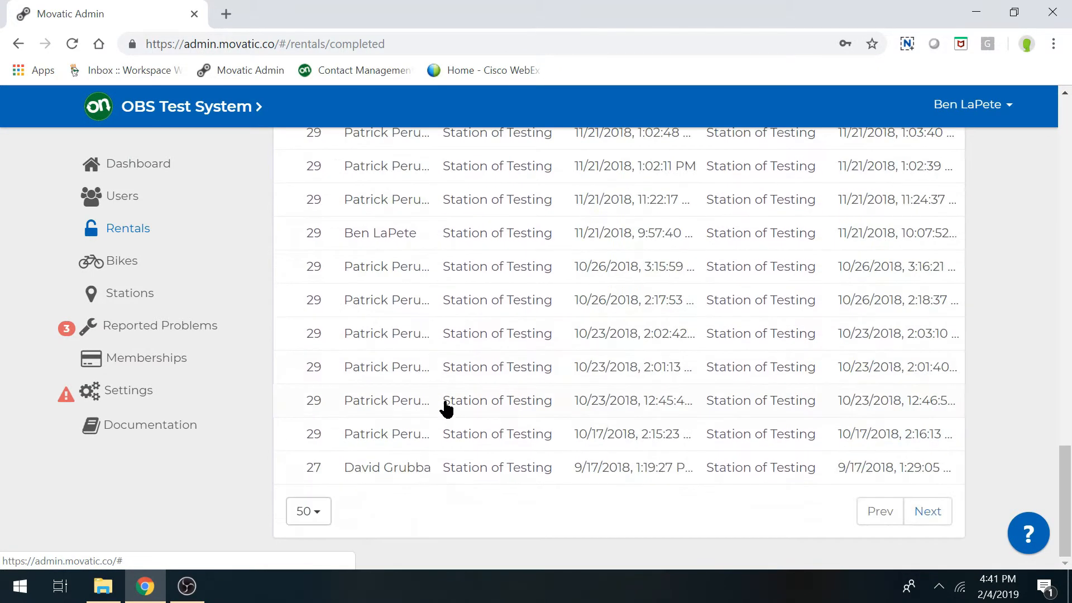
pyautogui.click(318, 517)
pyautogui.scroll(-1, 363, 507)
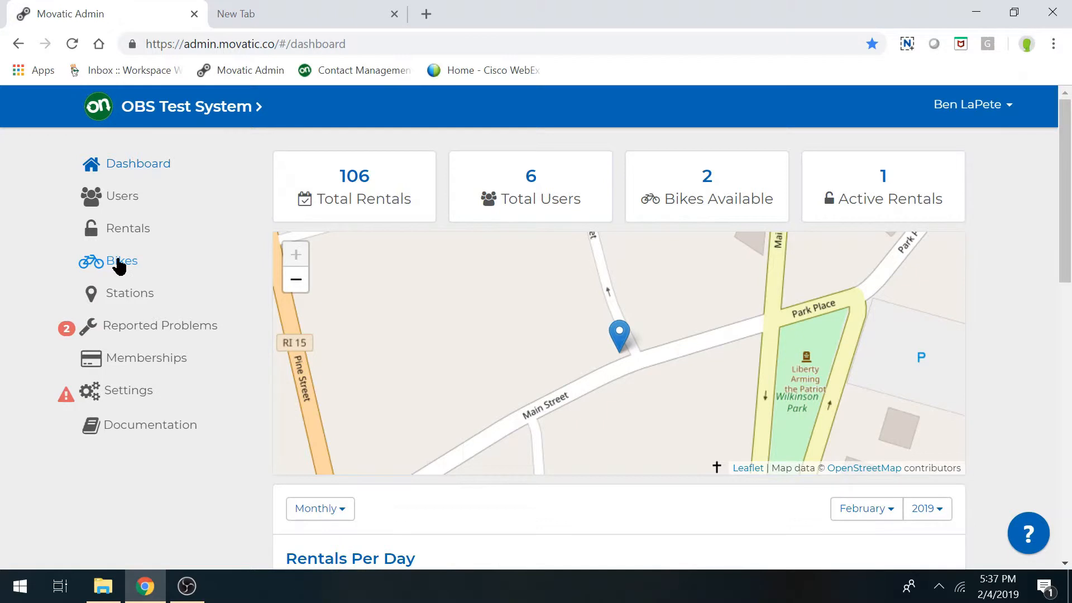
# - Open bike 27 from the bike list, make it active for rentals, and submit the change
pyautogui.click(119, 263)
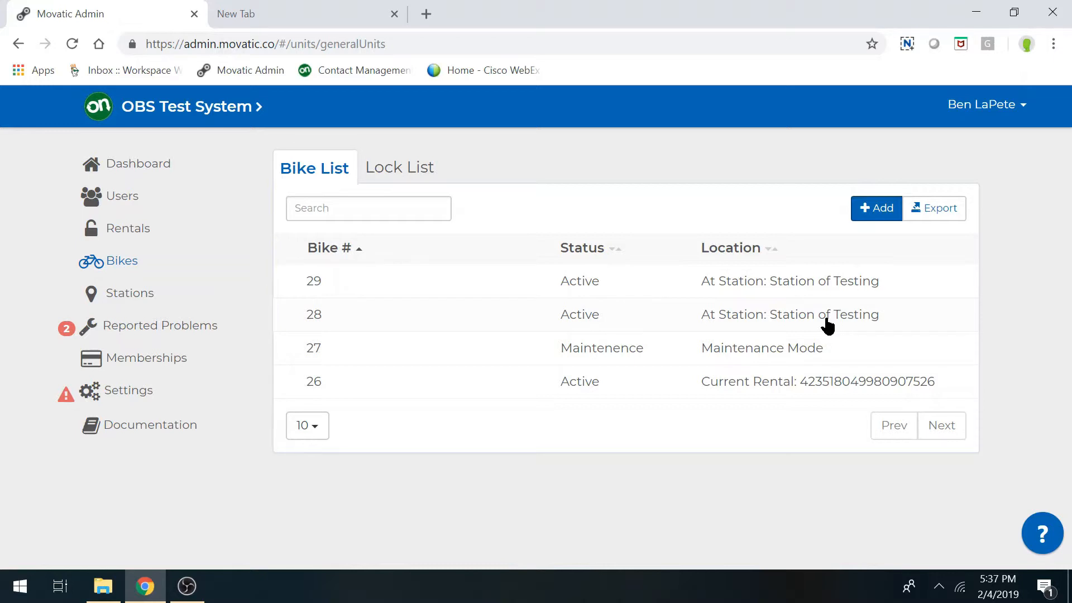
pyautogui.click(584, 350)
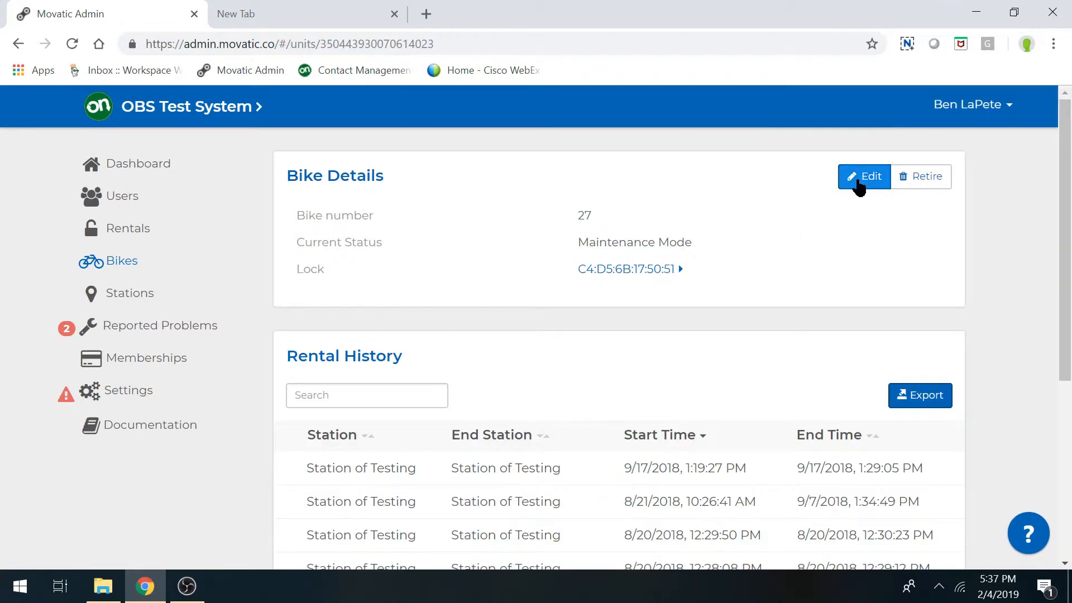
pyautogui.click(860, 177)
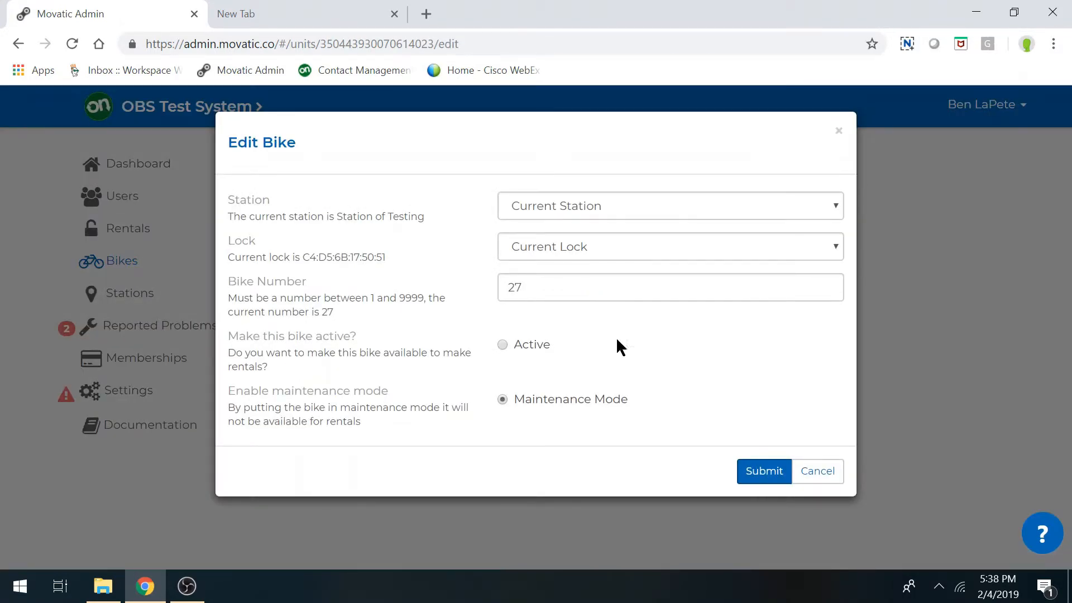
pyautogui.click(502, 344)
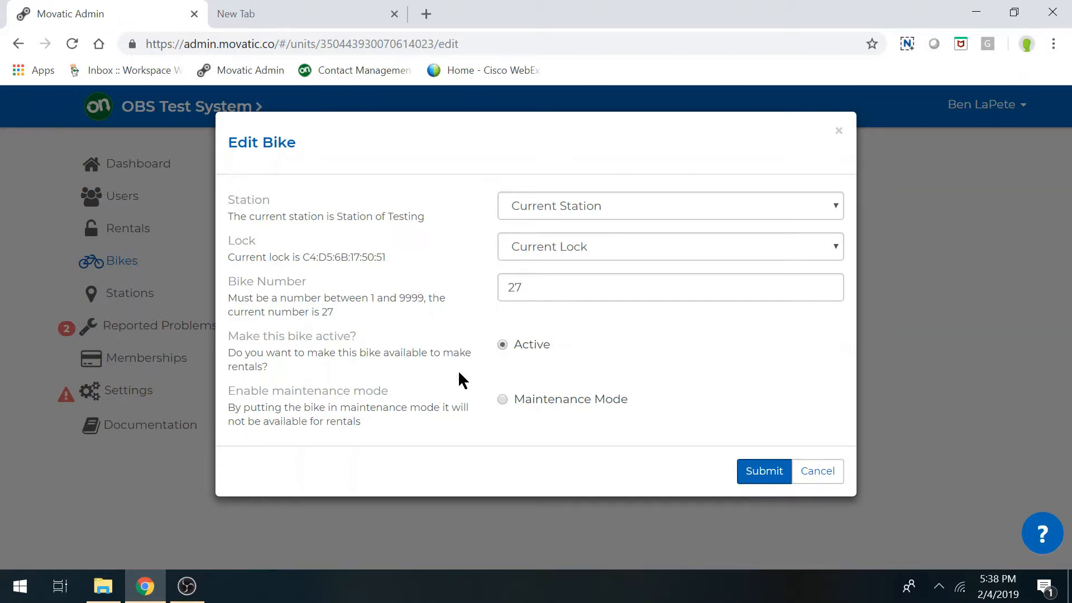
pyautogui.click(502, 400)
pyautogui.click(773, 469)
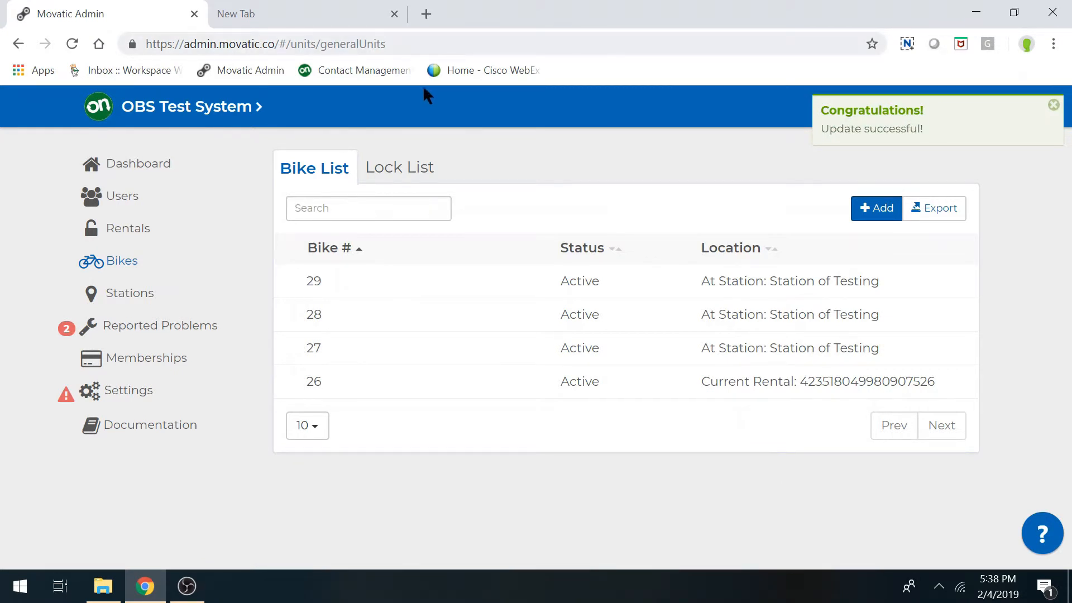
# - Look through the lock list, the station list, and the station map, ending on the station list
pyautogui.click(394, 166)
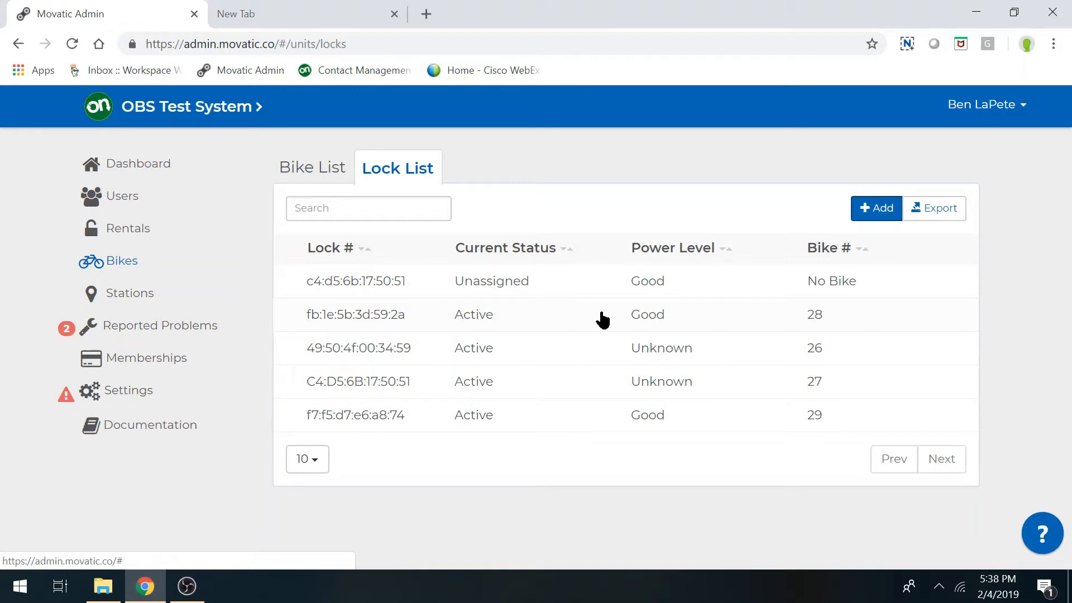
pyautogui.click(130, 293)
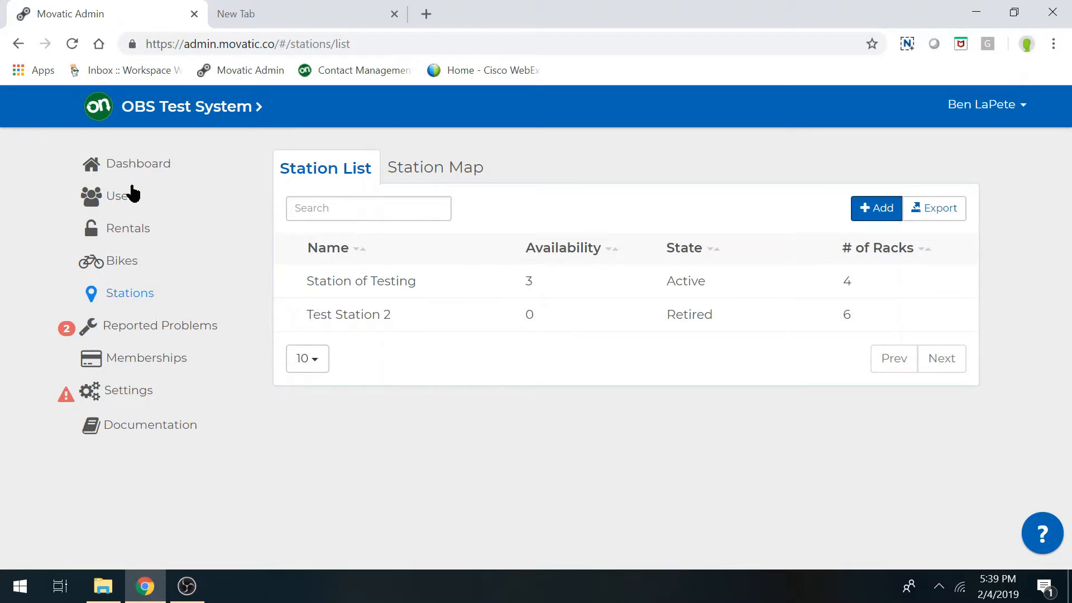
pyautogui.click(445, 165)
pyautogui.click(323, 167)
# - Try setting the status of Station of Testing to Maintenance, and cancel the edit without submitting it
pyautogui.click(332, 283)
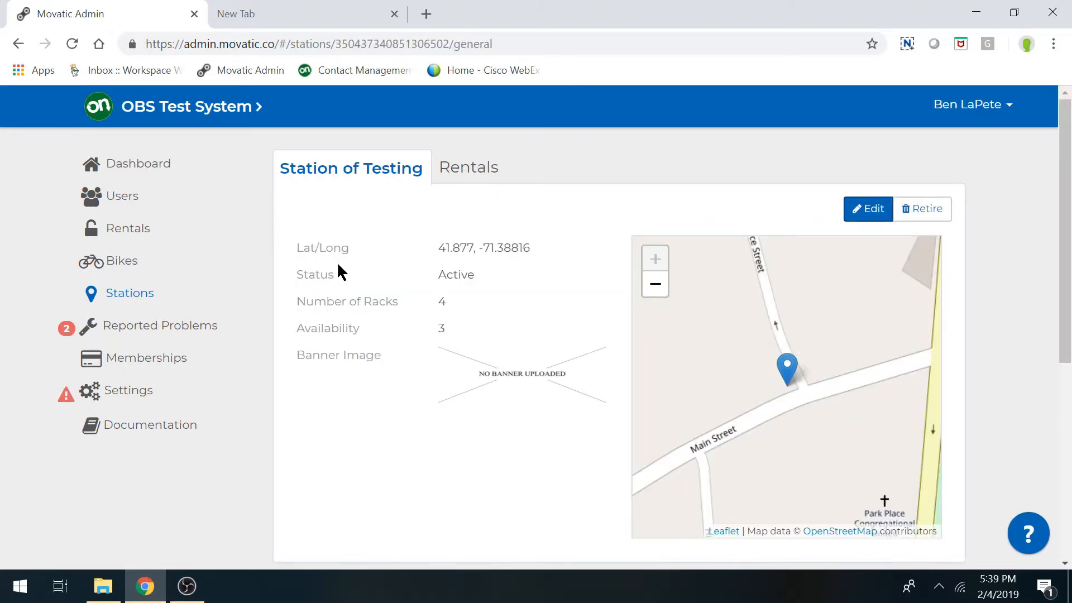
pyautogui.click(876, 209)
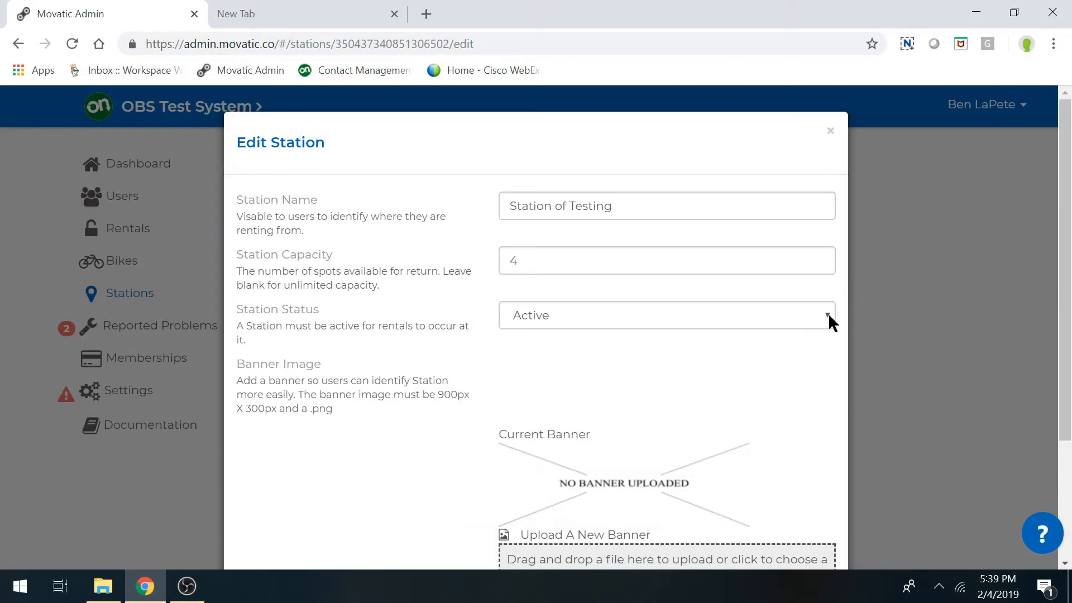
pyautogui.click(829, 316)
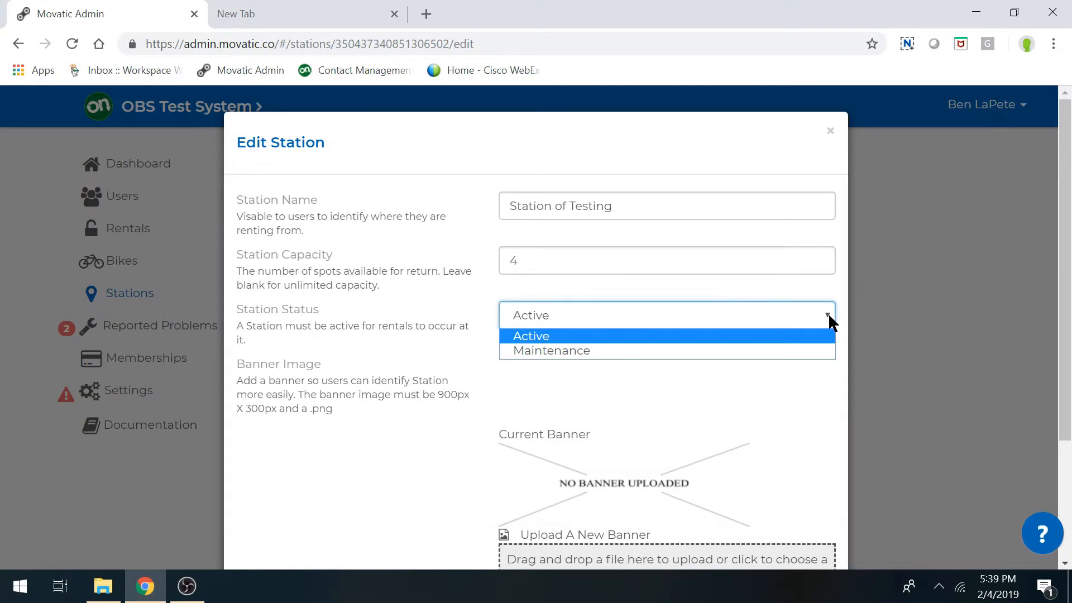
pyautogui.click(539, 352)
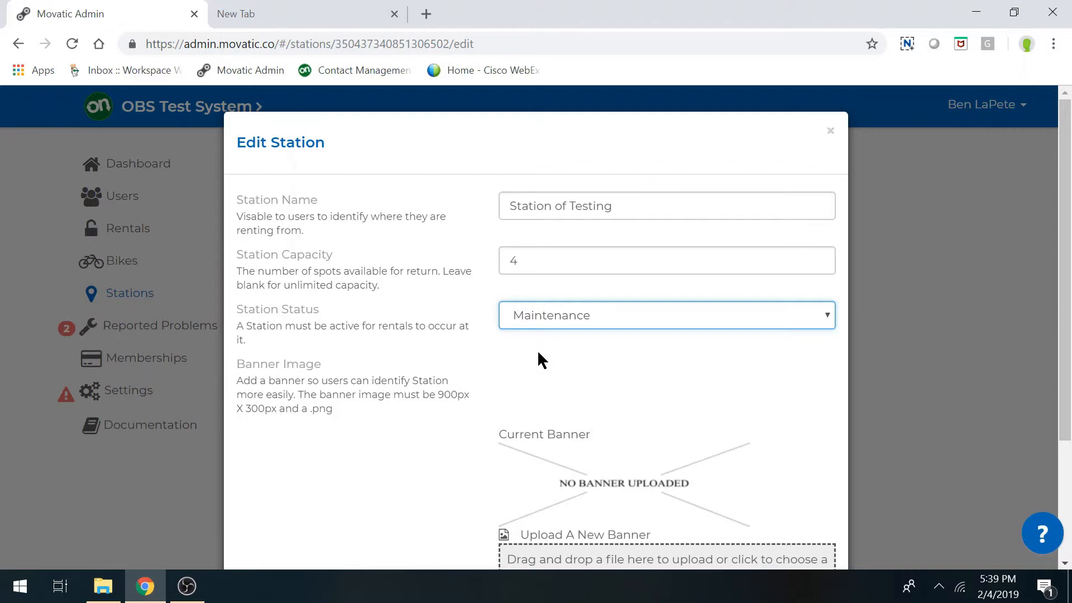
pyautogui.scroll(-3, 539, 360)
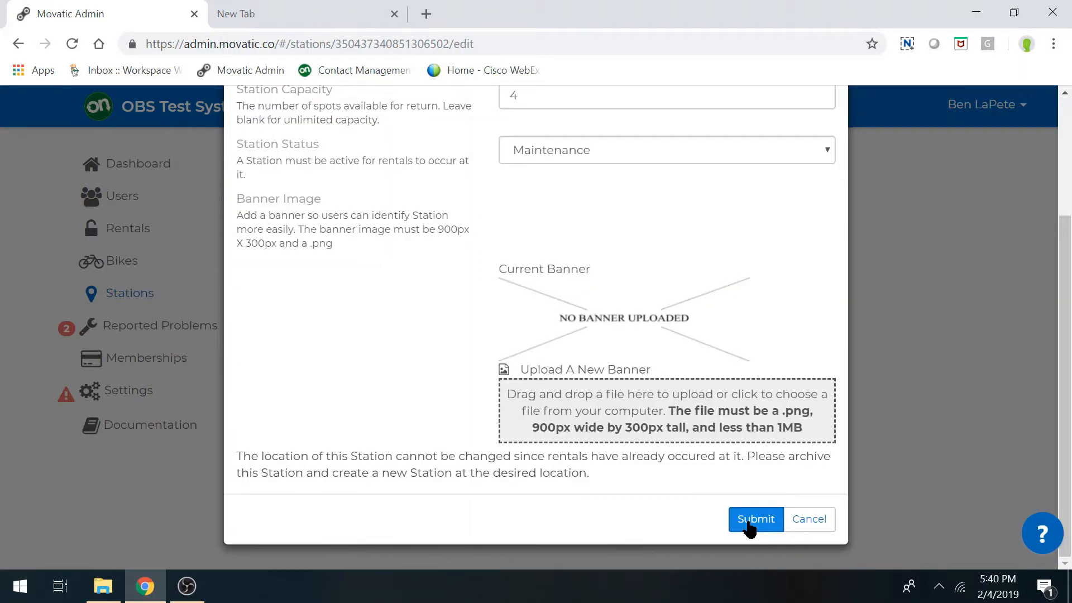
pyautogui.click(810, 518)
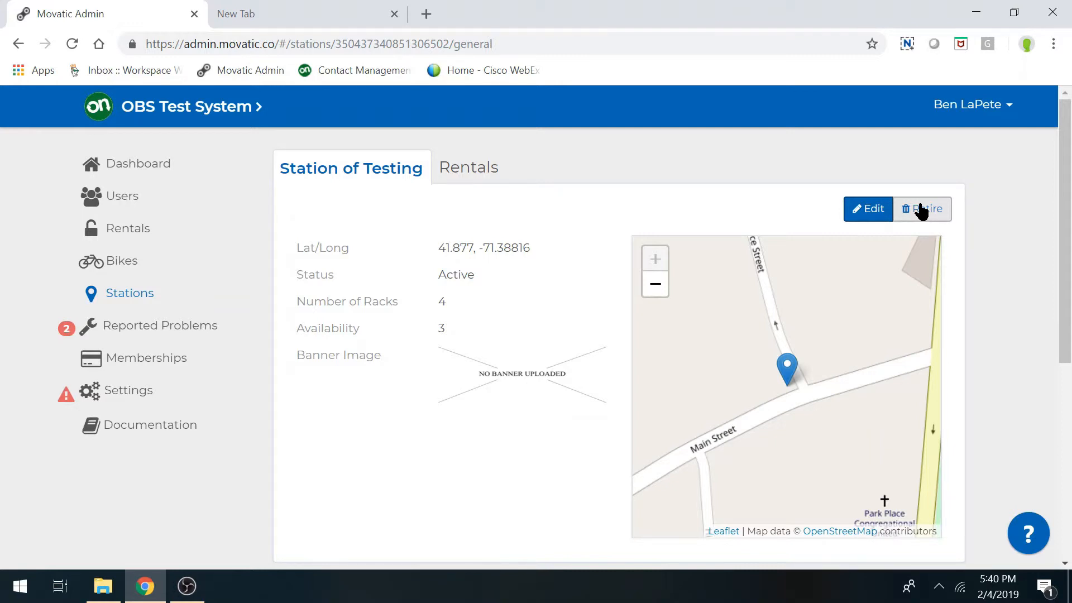
# - View the rentals recorded for Station of Testing and bring up the open reported problems
pyautogui.click(472, 170)
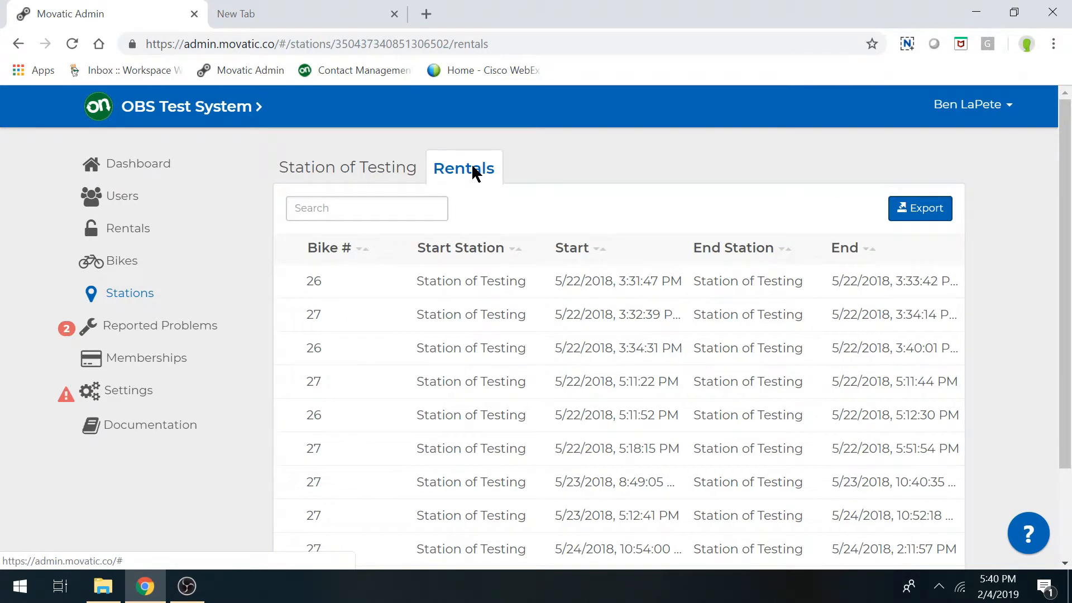
pyautogui.click(108, 328)
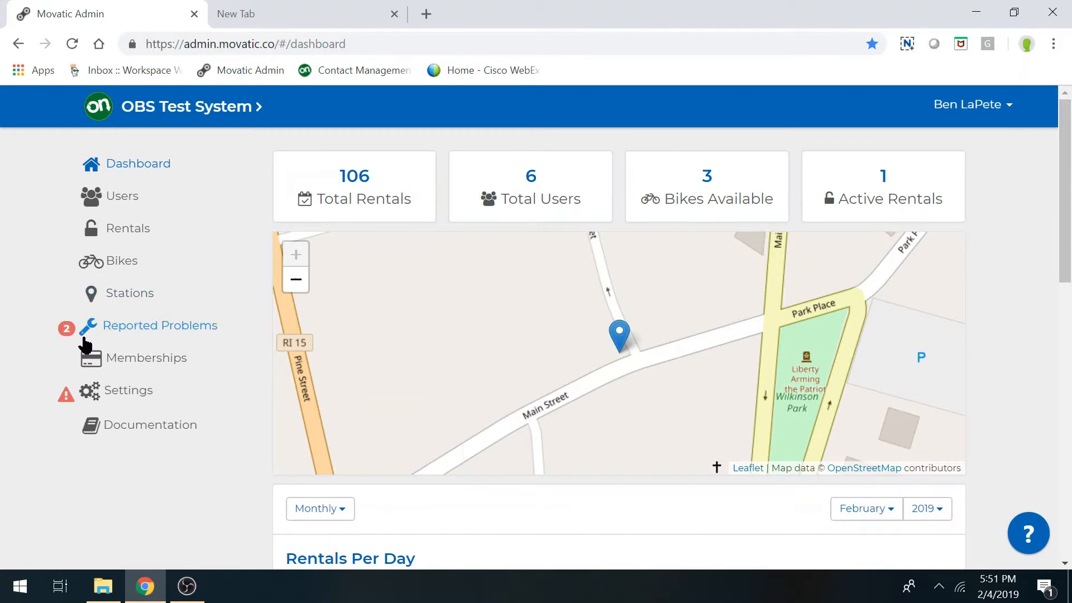
pyautogui.click(112, 329)
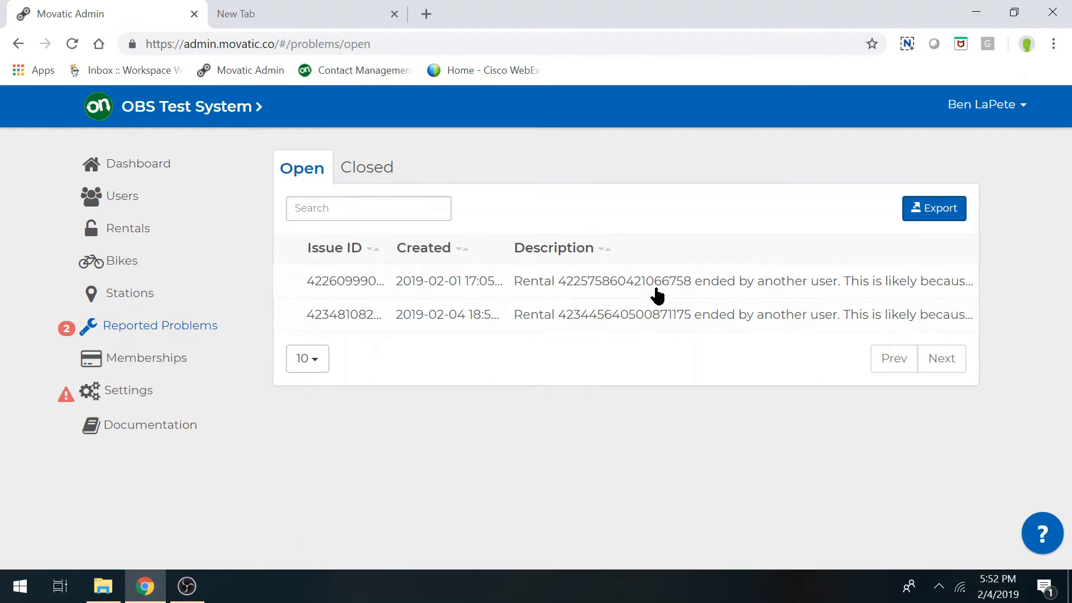
# - Open the 2019-02-01 reported problem, view the form for contacting its user, and close the problem
pyautogui.click(484, 283)
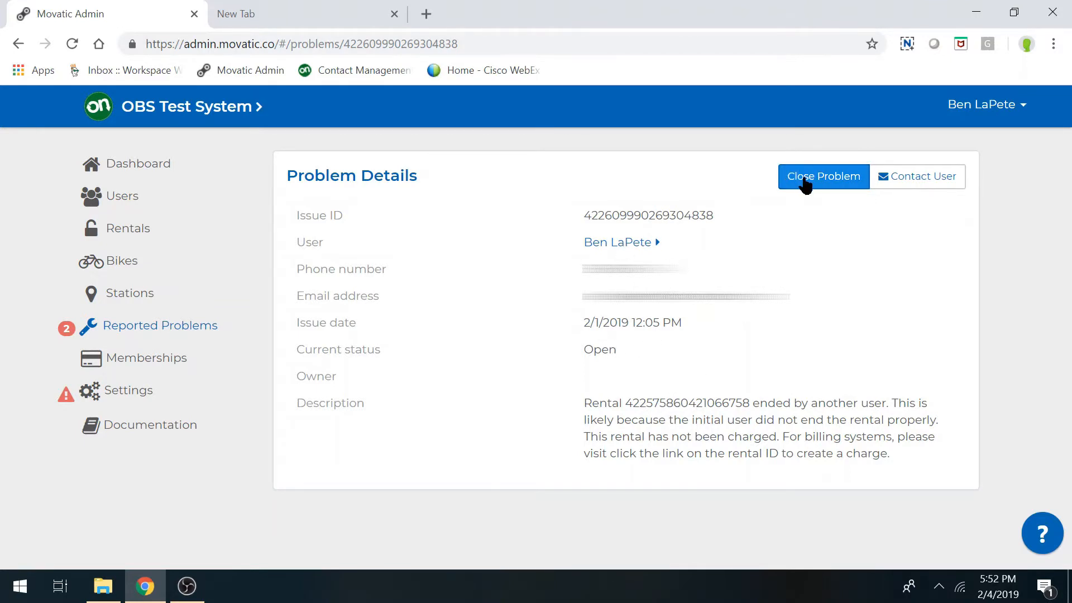
pyautogui.click(905, 174)
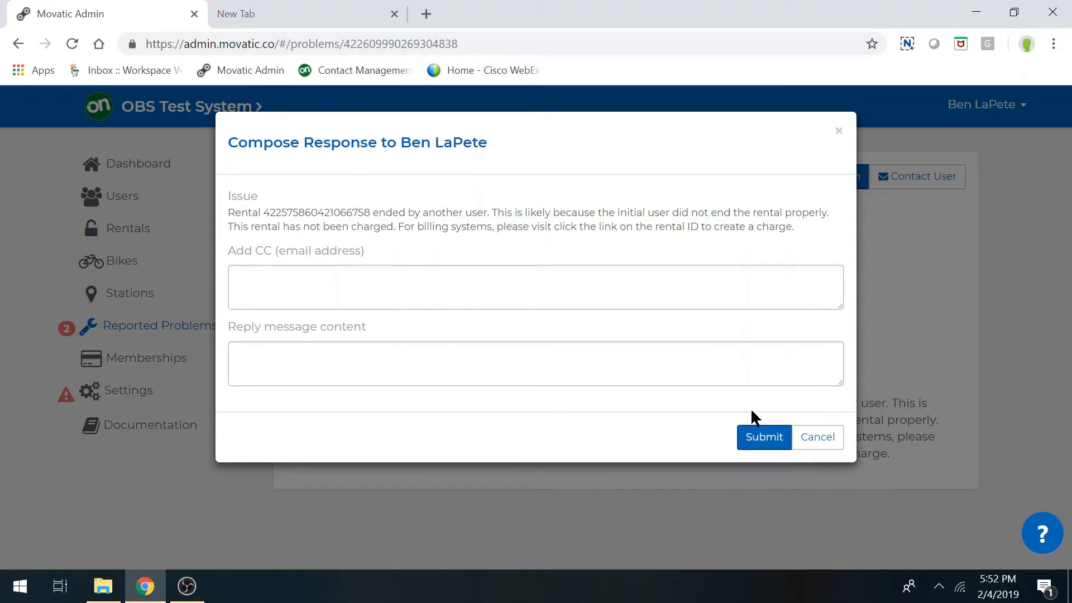
pyautogui.click(766, 437)
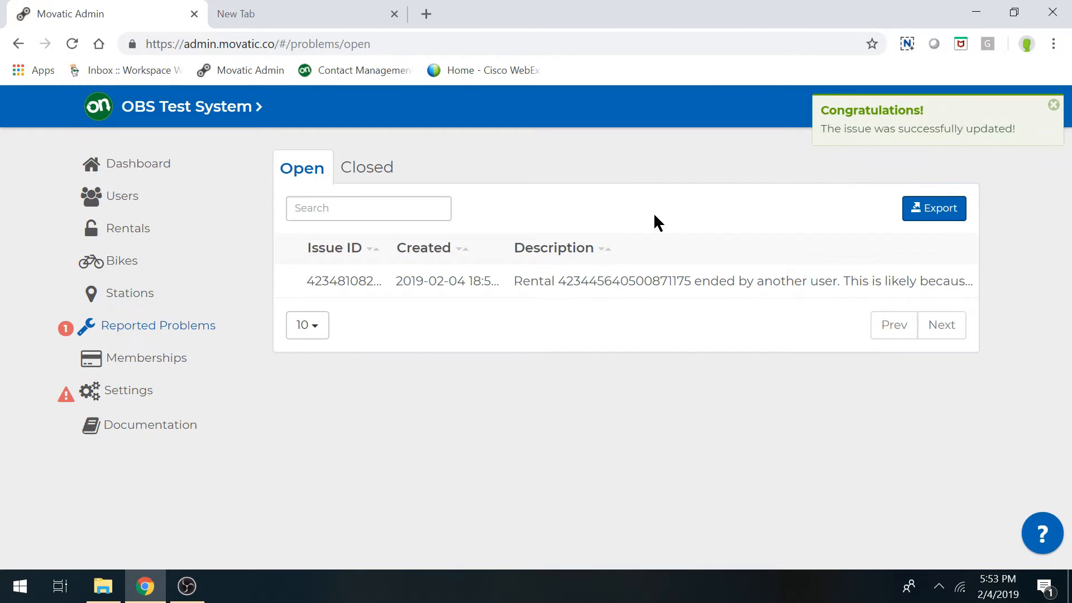
# - Review the closed problems, sorting them by creation date and by issue ID
pyautogui.click(366, 168)
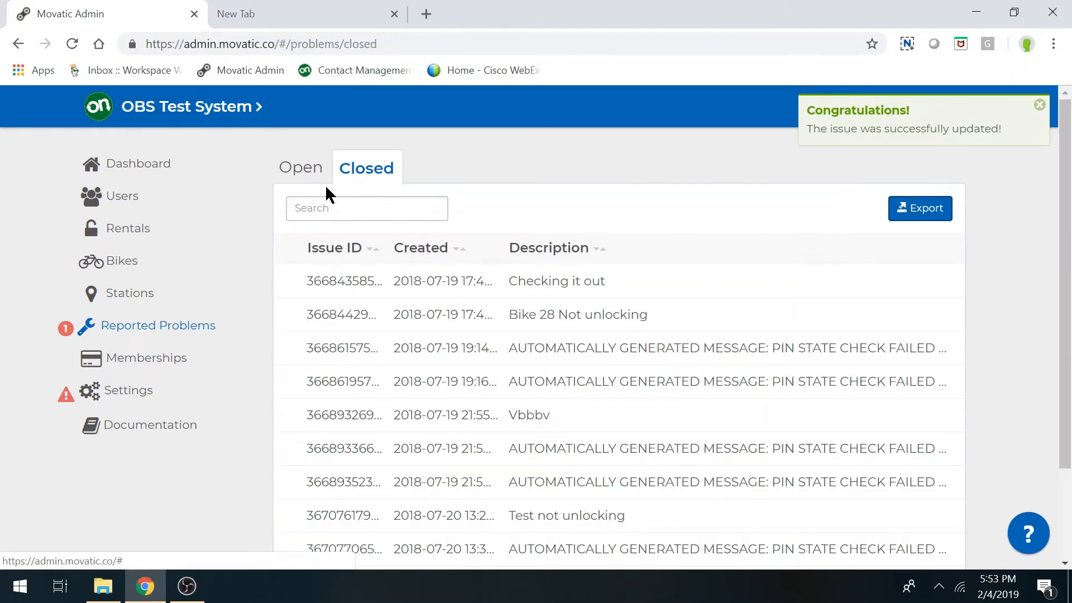
pyautogui.click(462, 251)
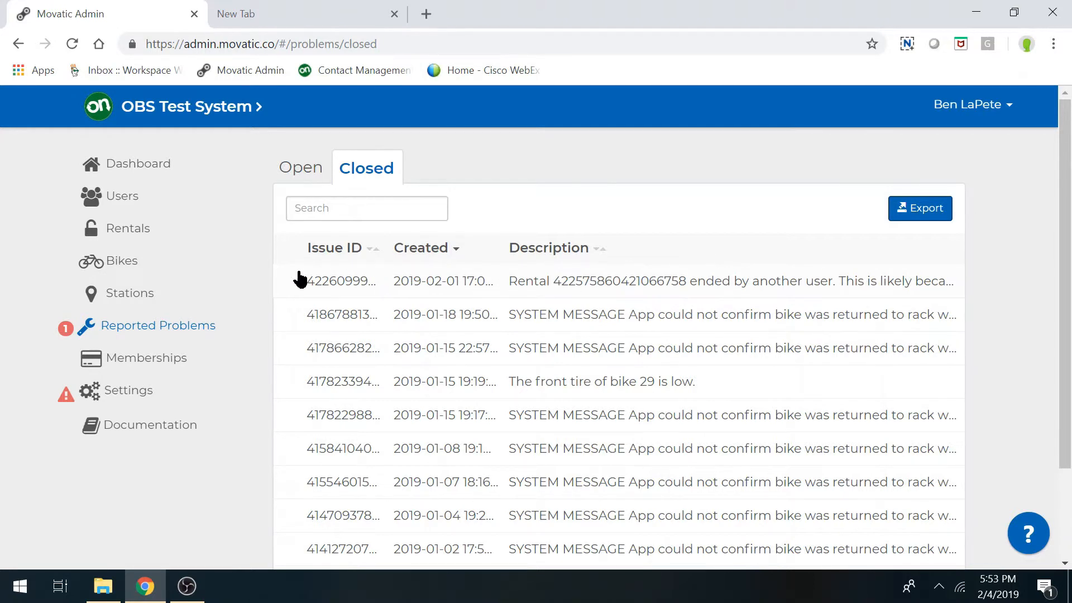
pyautogui.click(374, 250)
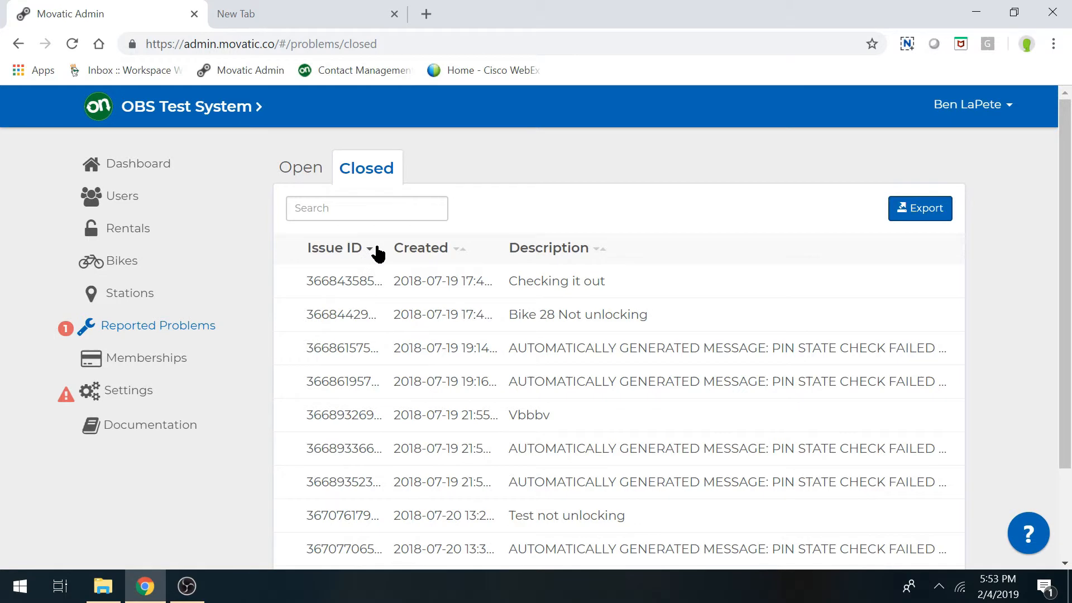
pyautogui.click(377, 252)
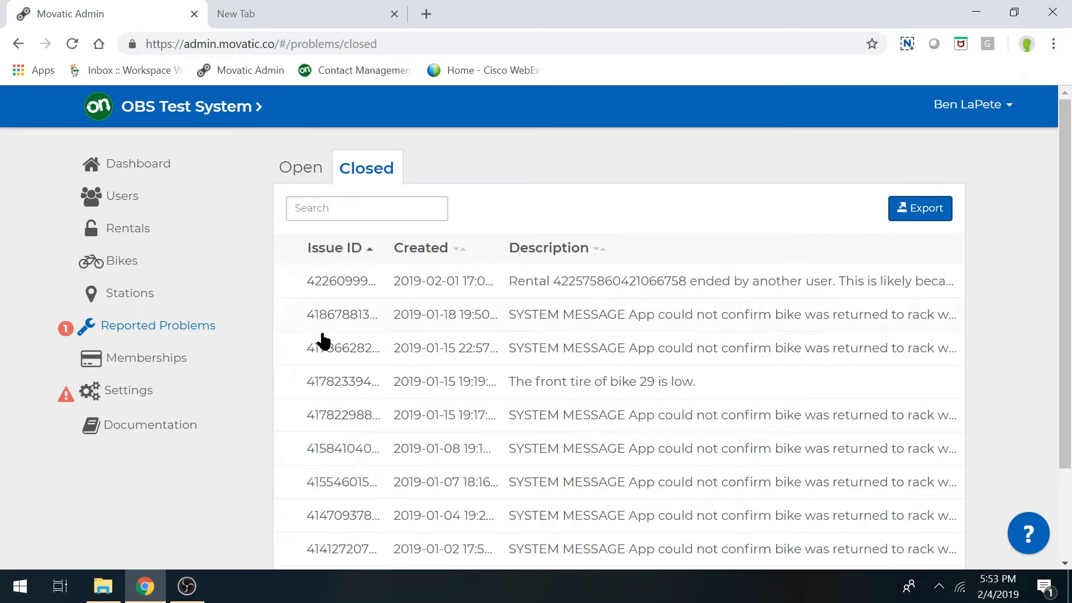
pyautogui.click(458, 254)
pyautogui.click(457, 254)
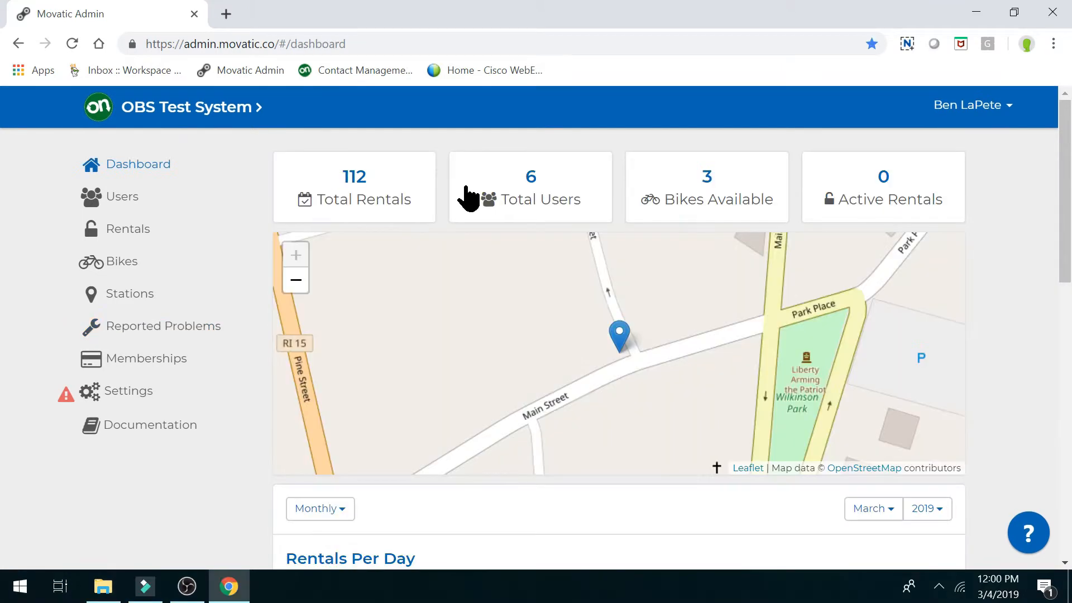
# - Start a new membership plan named Sampler, active on 03/05/2019, with authorization required
pyautogui.click(148, 360)
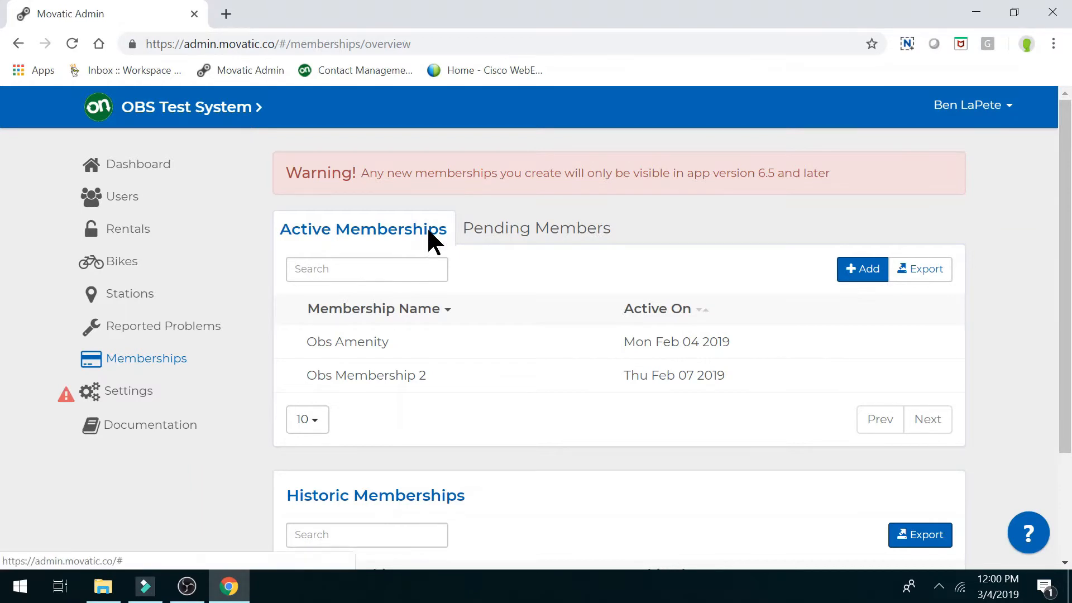
pyautogui.click(858, 273)
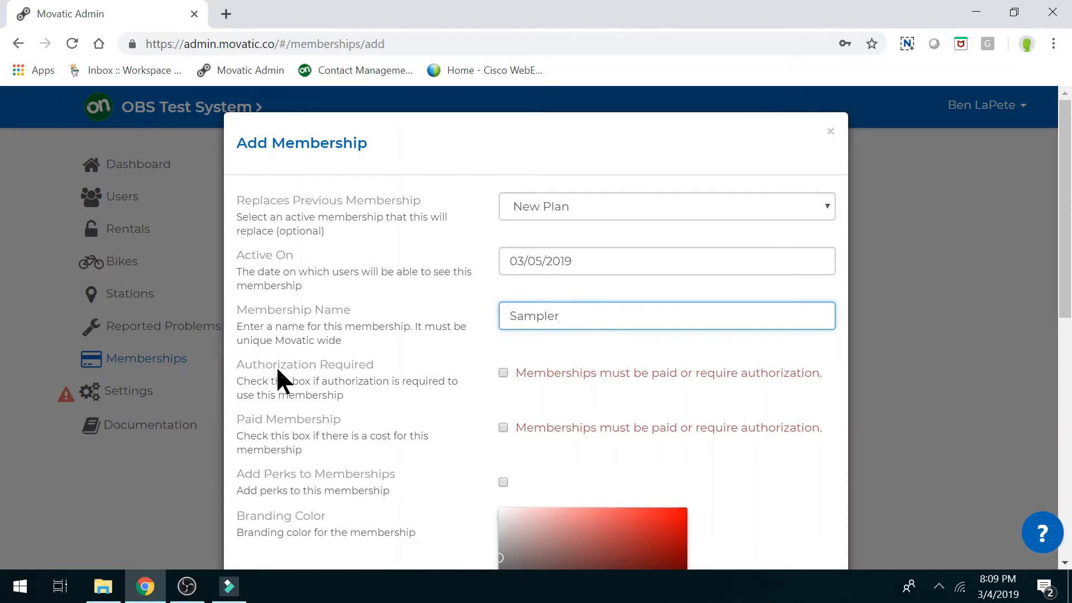
pyautogui.click(500, 373)
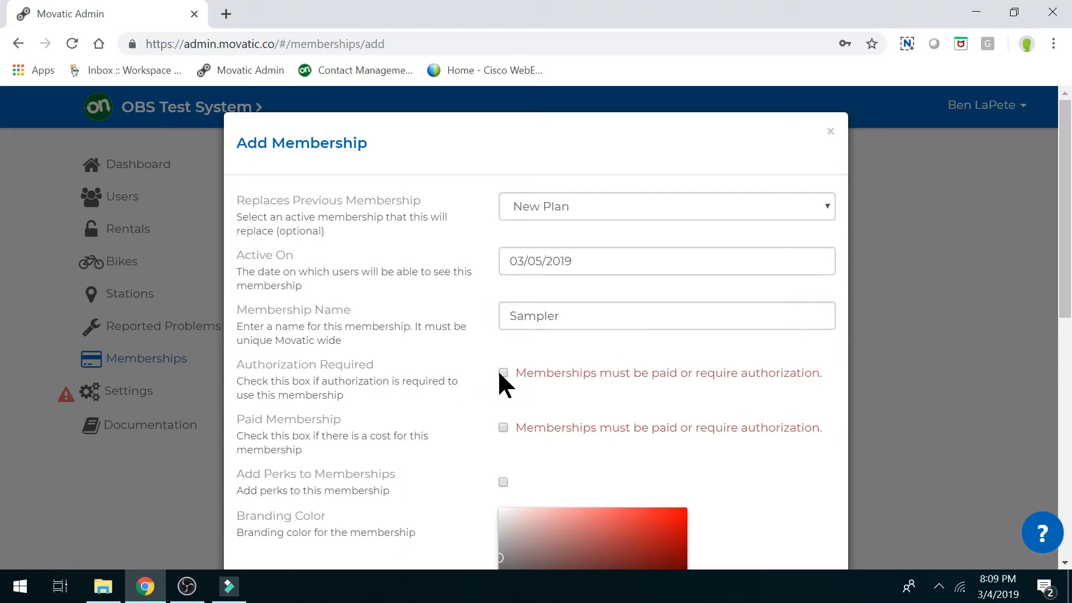
pyautogui.click(502, 373)
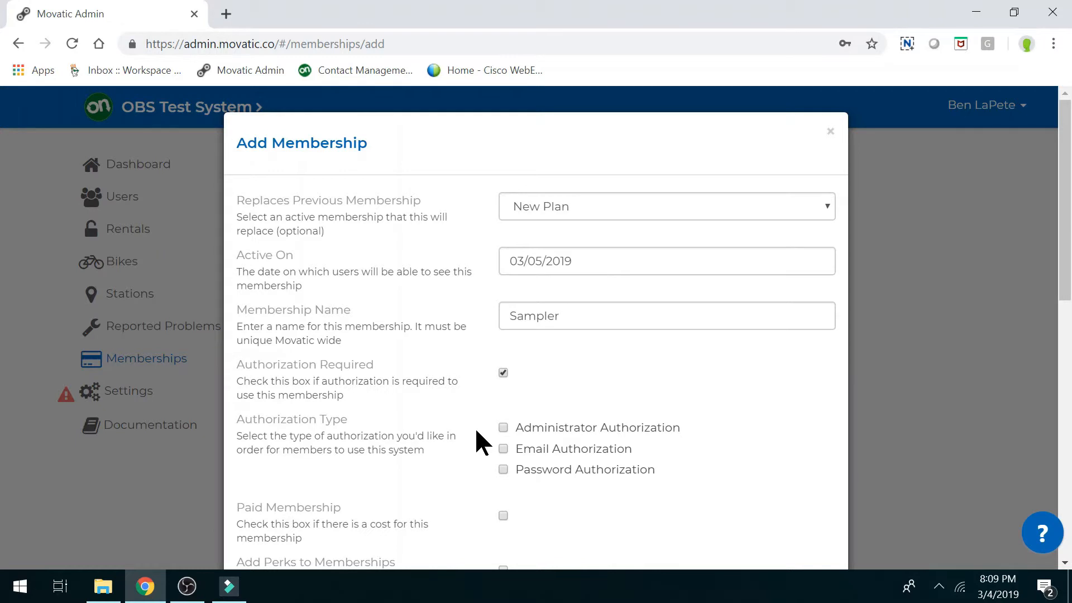
# - Try Email and Password Authorization for the Sampler membership, select Administrator Authorization instead, and open the authorization expiration choices
pyautogui.moveTo(500, 430)
pyautogui.moveTo(501, 448)
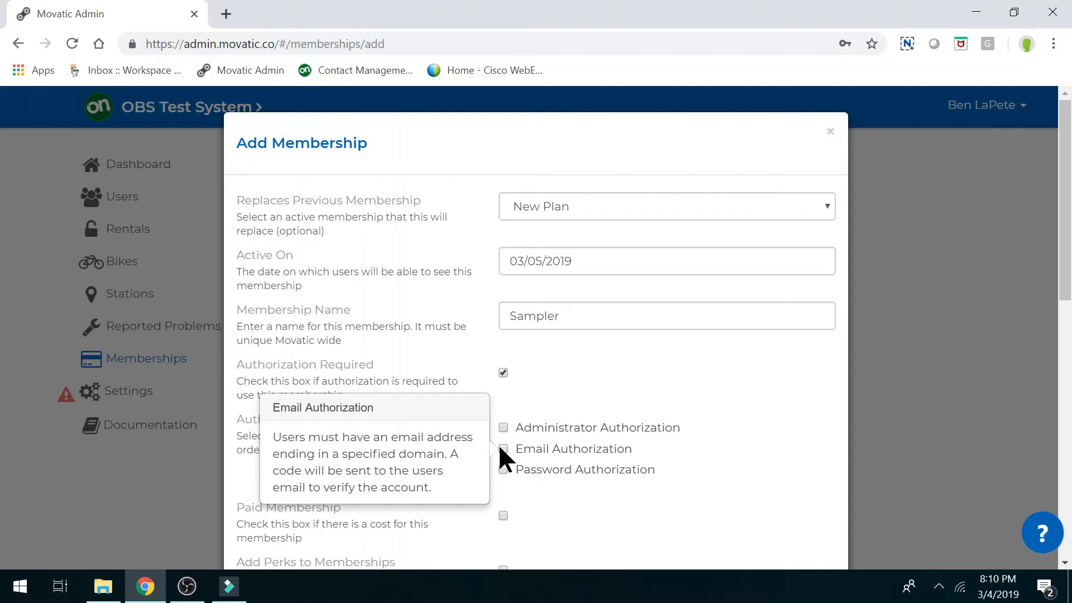
pyautogui.click(503, 449)
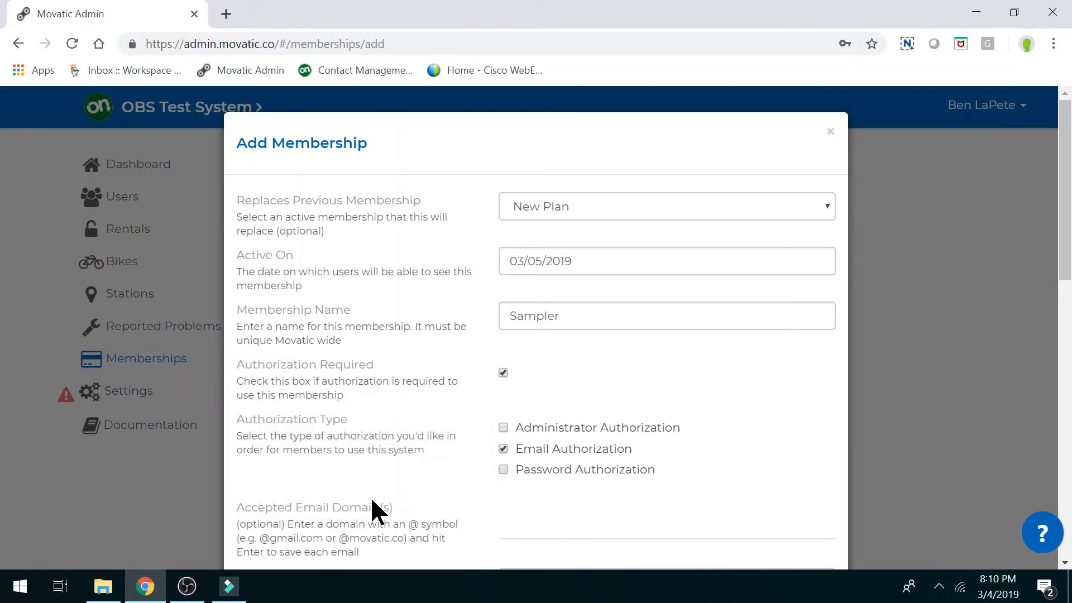
pyautogui.click(504, 469)
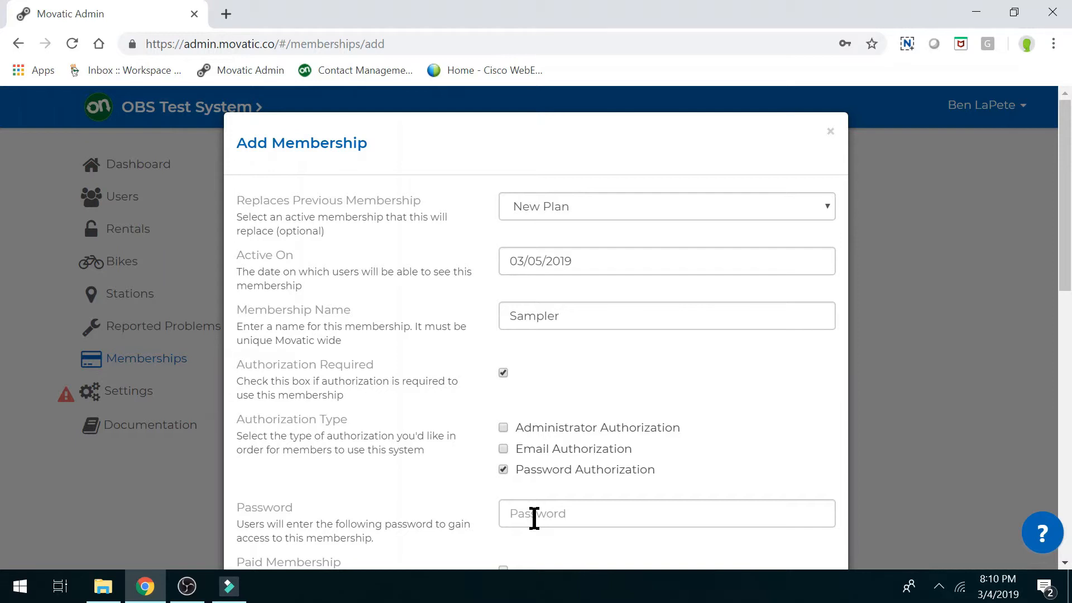
pyautogui.click(503, 426)
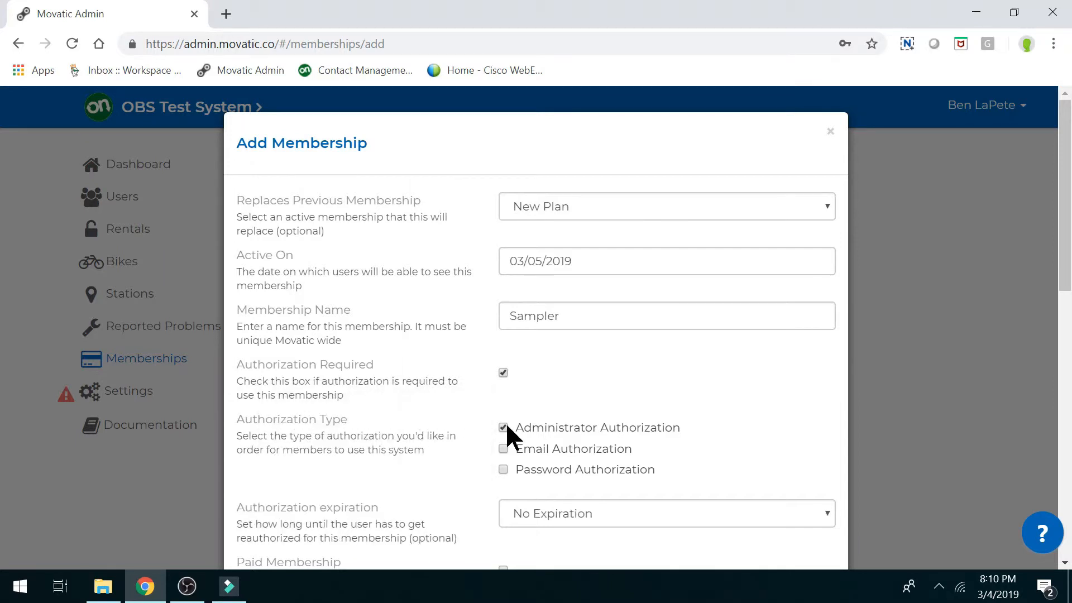
pyautogui.click(828, 512)
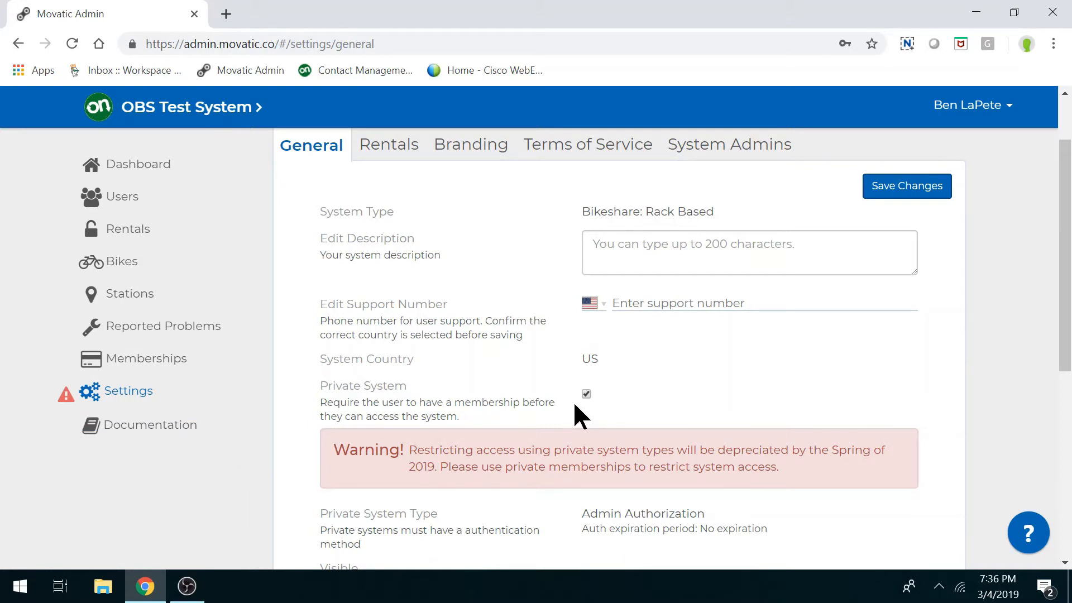
# - Review the general system settings and set Max Open Rentals to 2 in the rental settings
pyautogui.scroll(-3, 575, 404)
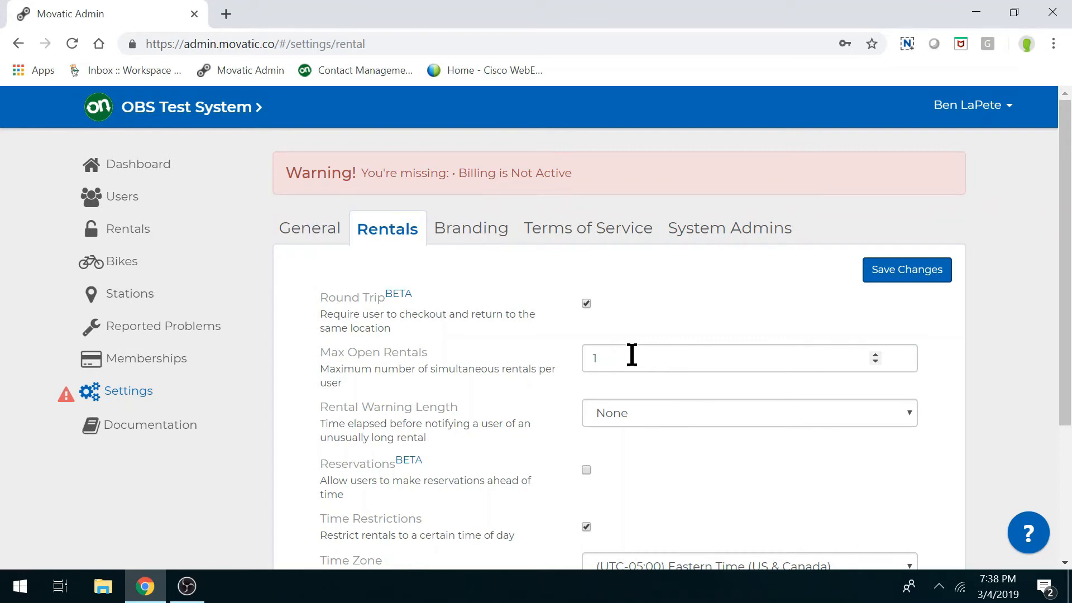
pyautogui.click(875, 355)
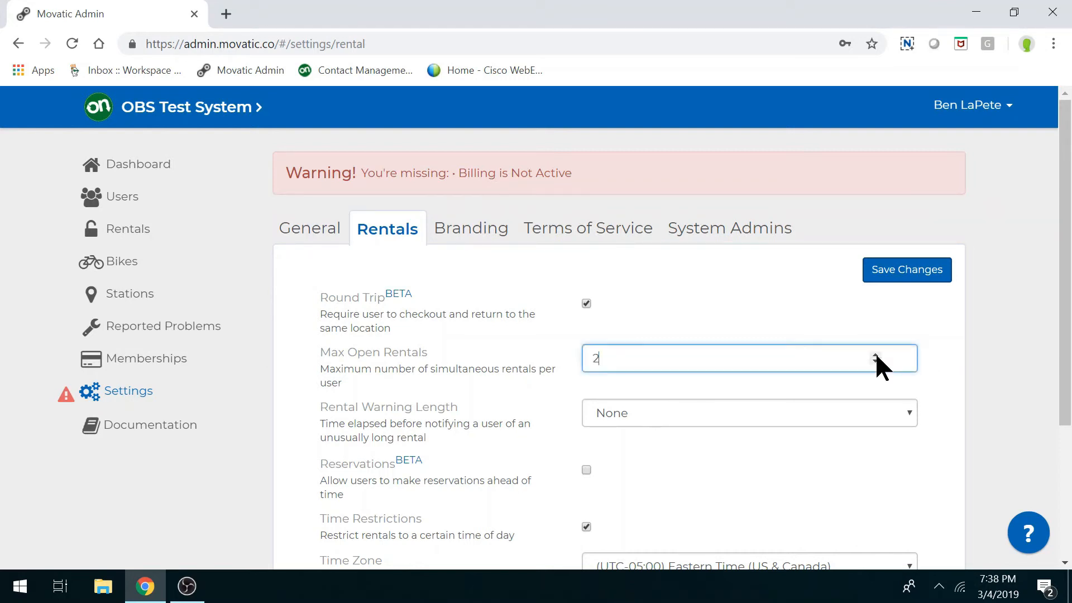
# - Set Max Open Rentals to 1 and choose None for the Rental Warning Length
pyautogui.click(875, 355)
pyautogui.click(875, 361)
pyautogui.click(875, 355)
pyautogui.click(875, 355)
pyautogui.click(875, 355)
pyautogui.press('BackSpace')
pyautogui.write('1')
pyautogui.click(907, 413)
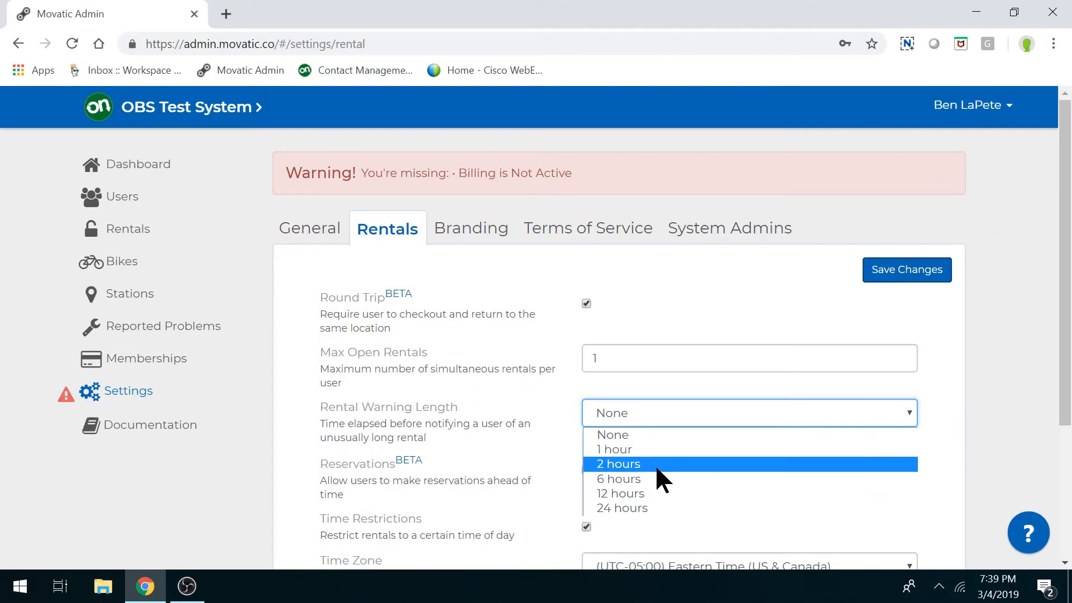
pyautogui.click(659, 433)
# - Try enabling Reservations, choose none for Max Reservations, and turn Reservations off again
pyautogui.scroll(-1, 387, 375)
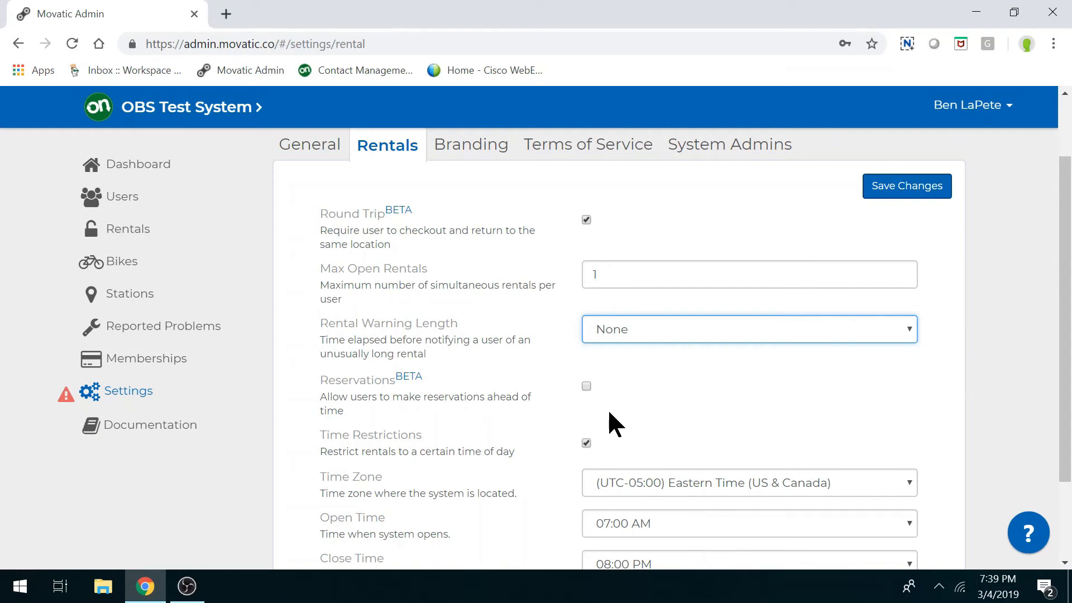
pyautogui.click(586, 386)
pyautogui.click(909, 441)
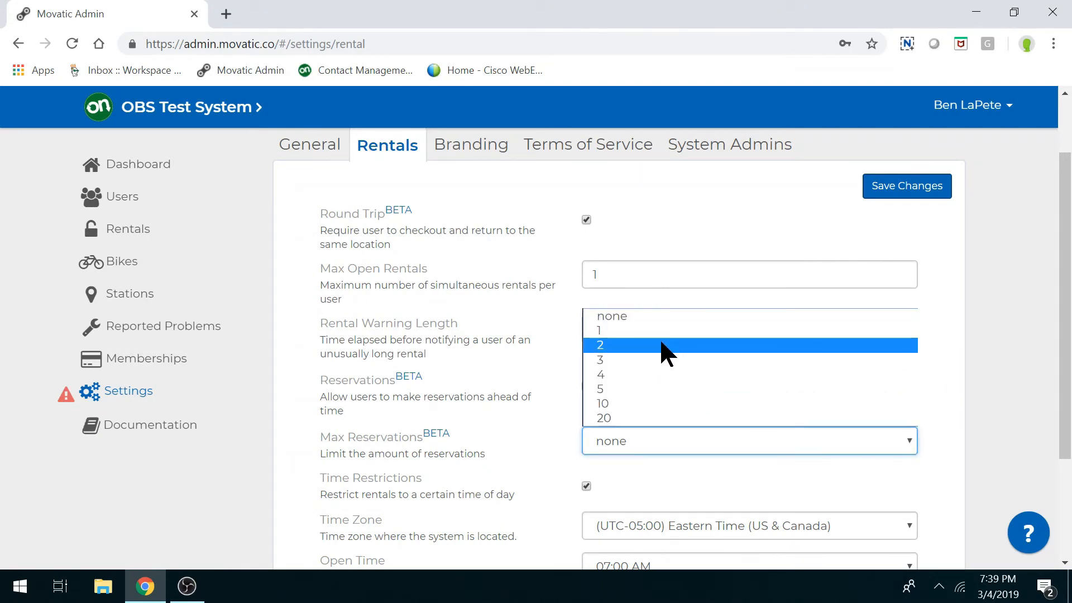
pyautogui.click(657, 316)
pyautogui.click(586, 386)
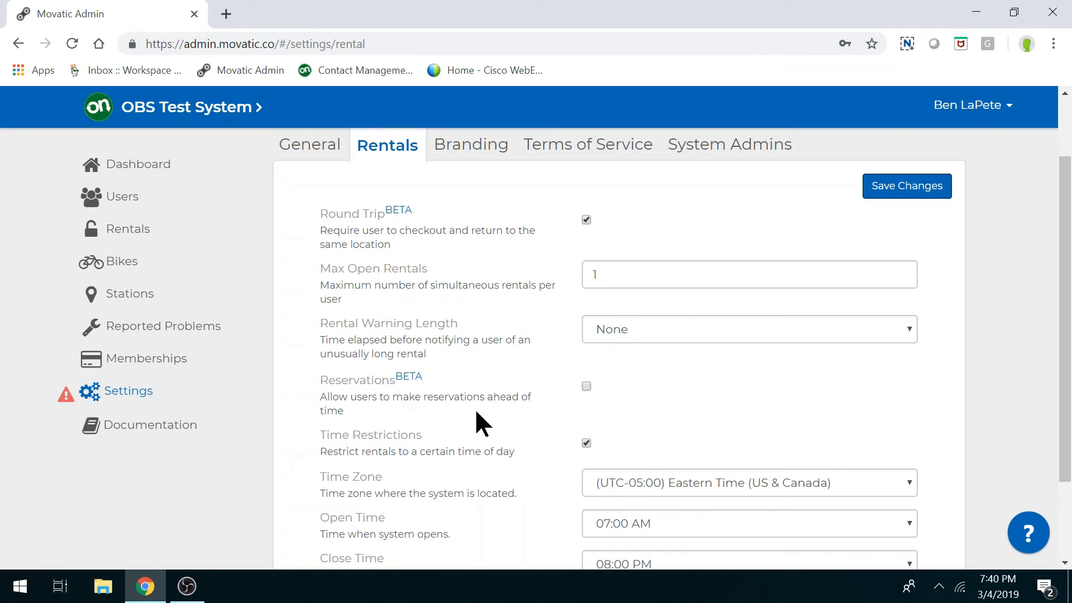
# - Review the rental time restriction settings and the branding settings for colors, logo and banner
pyautogui.scroll(-2, 441, 418)
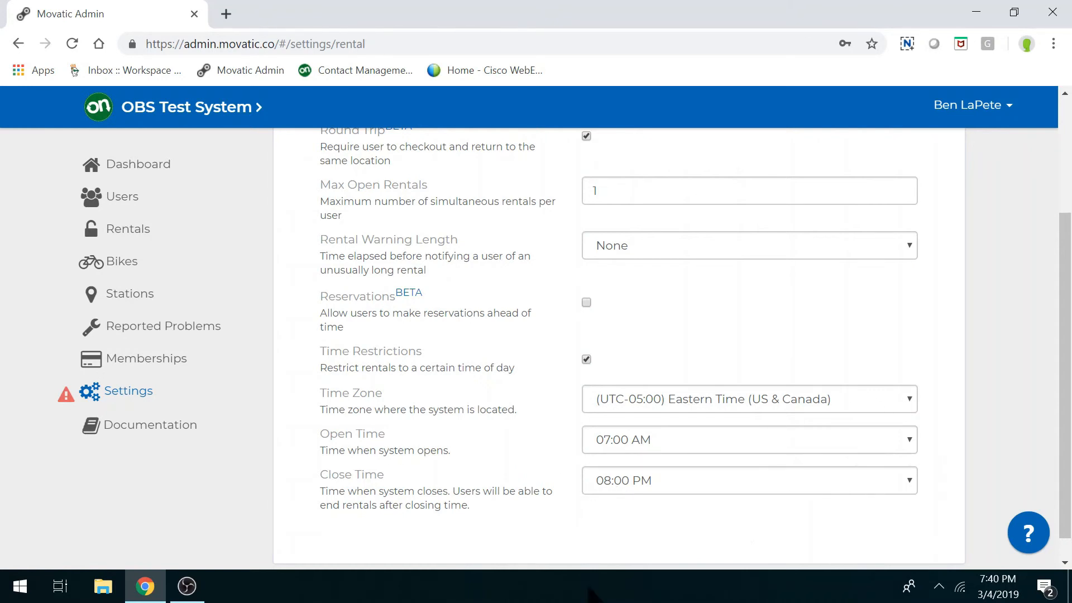
pyautogui.scroll(3, 927, 391)
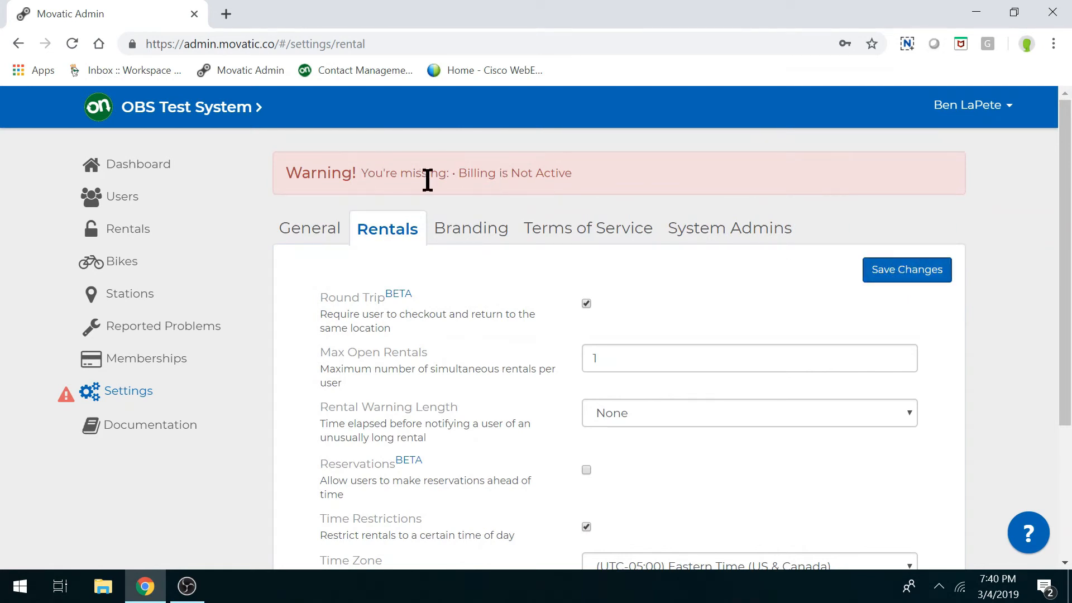
pyautogui.click(464, 230)
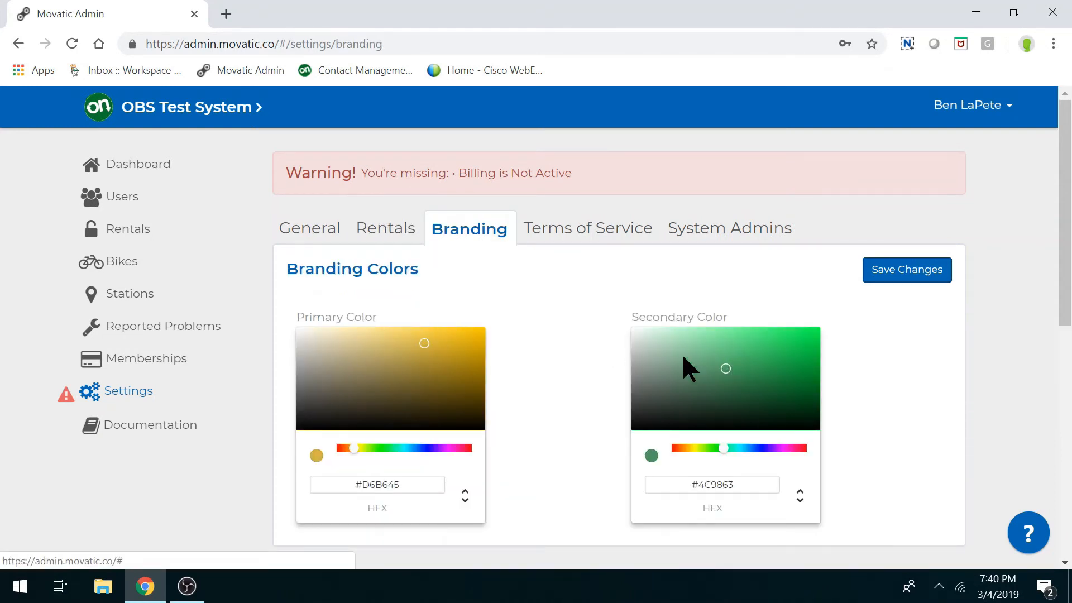
pyautogui.scroll(-1, 615, 343)
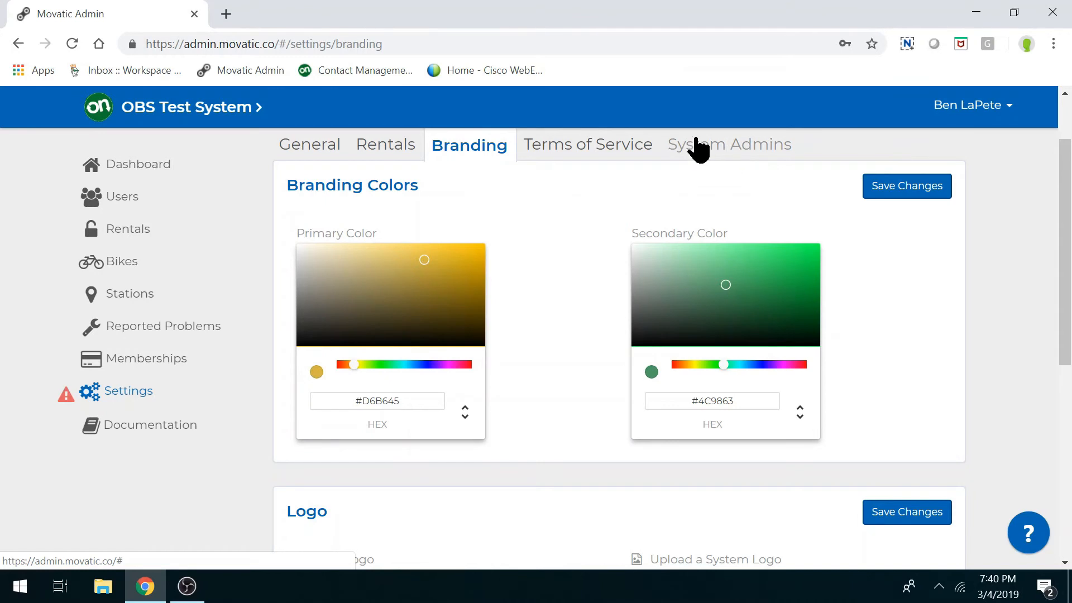
pyautogui.scroll(-2, 525, 343)
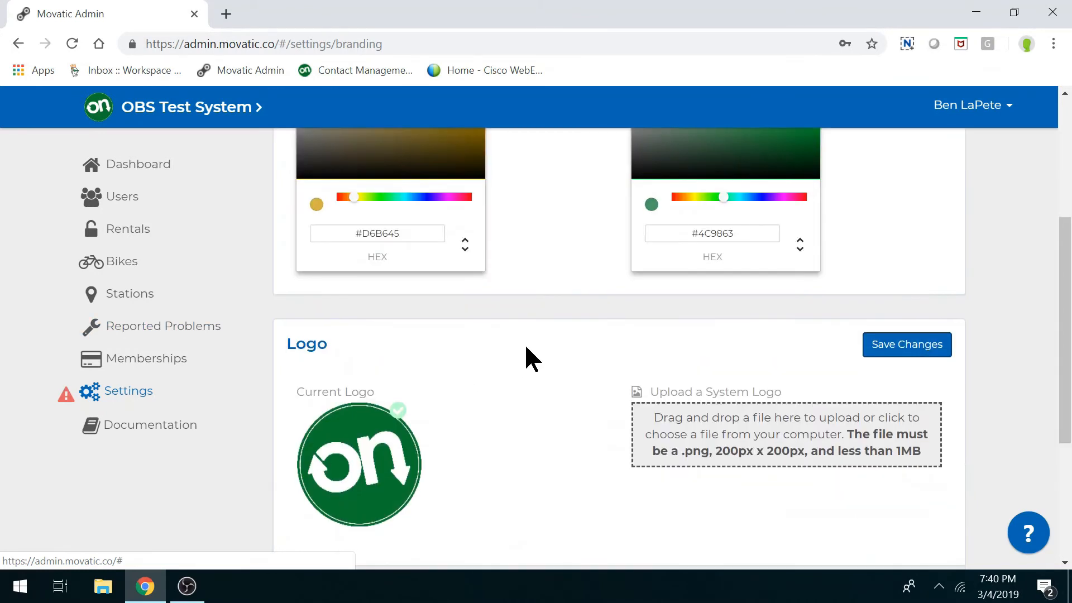
pyautogui.scroll(-1, 525, 335)
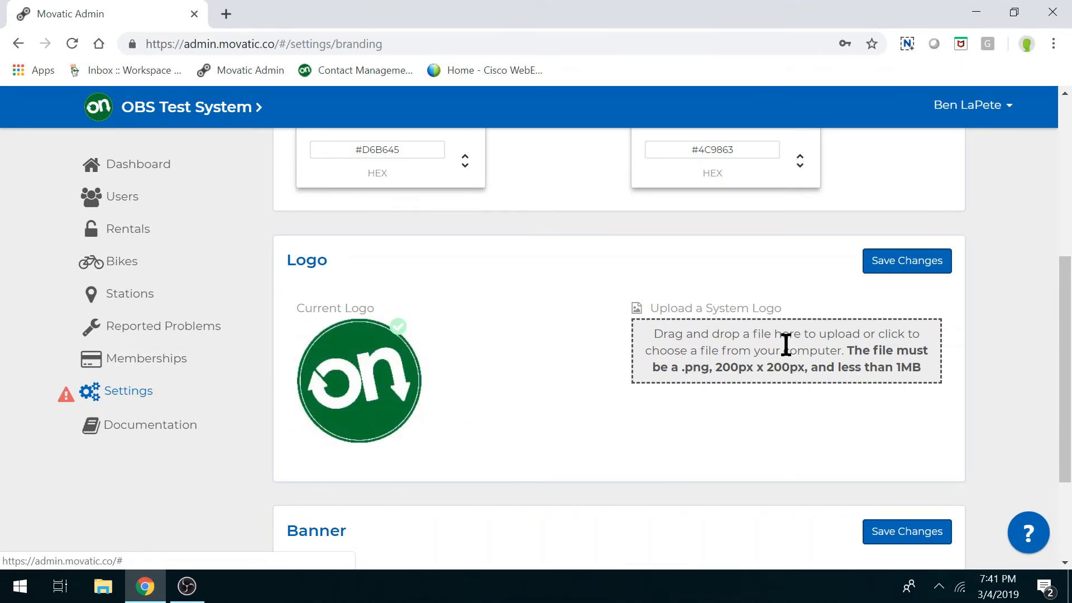
pyautogui.scroll(-1, 493, 373)
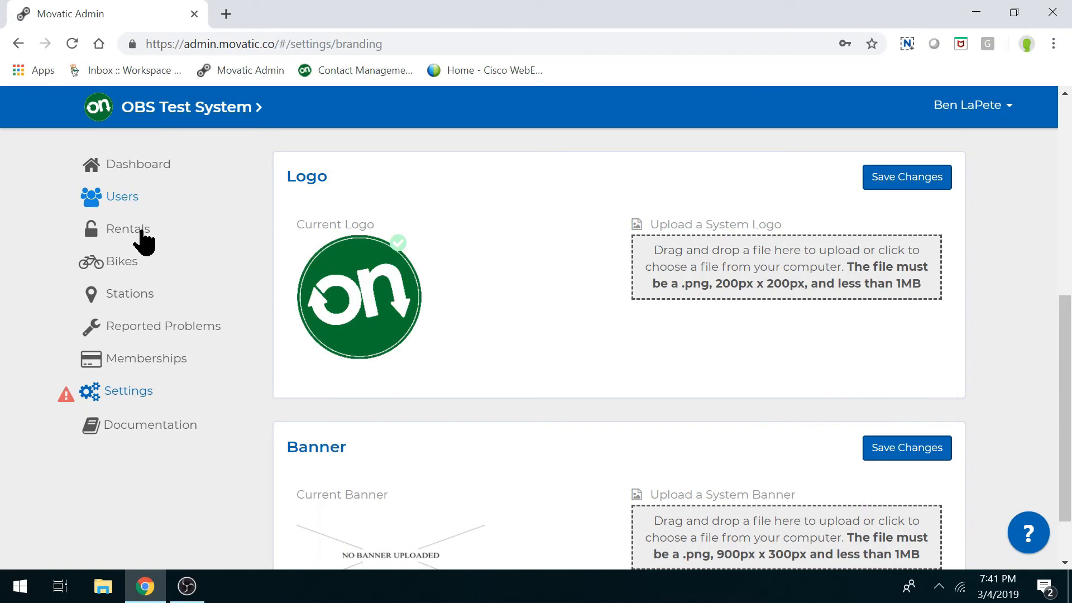
pyautogui.scroll(-1, 369, 451)
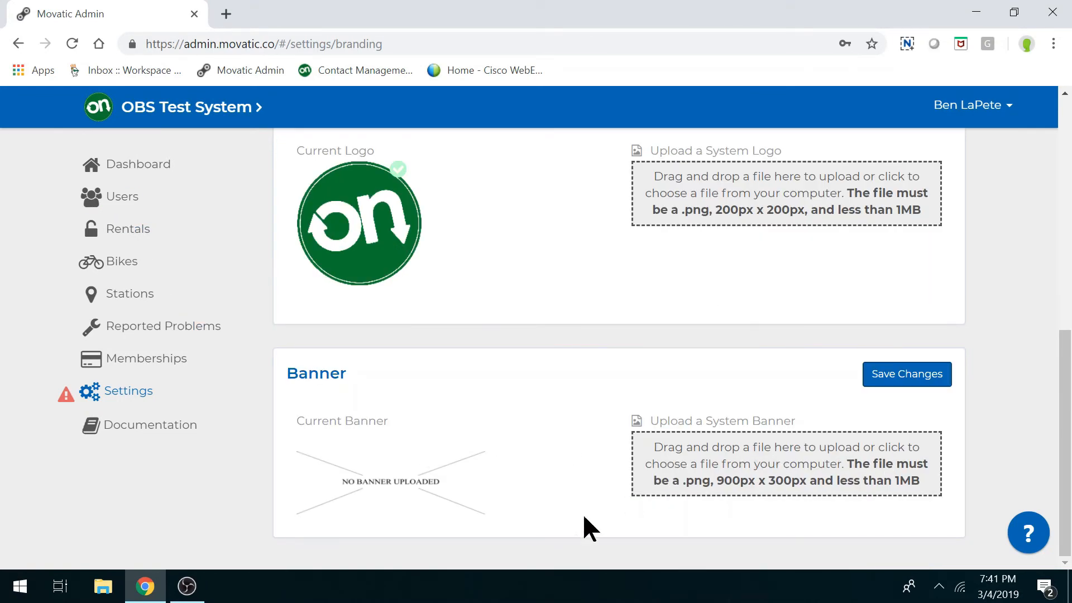
# - Review the bike share user agreement and waiver in the terms of service settings
pyautogui.scroll(2, 655, 412)
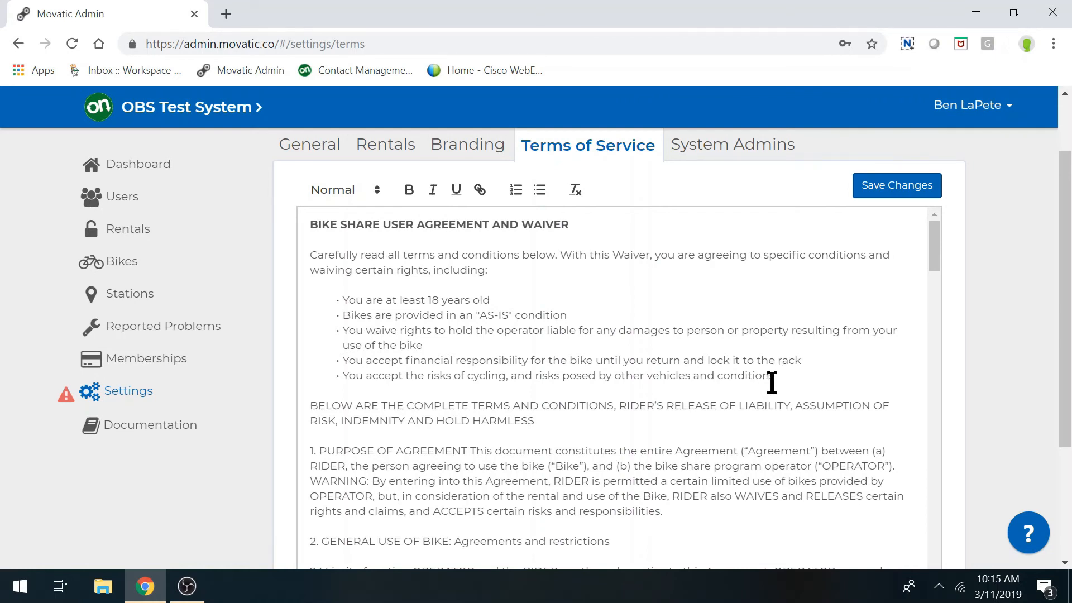
pyautogui.scroll(-10, 839, 376)
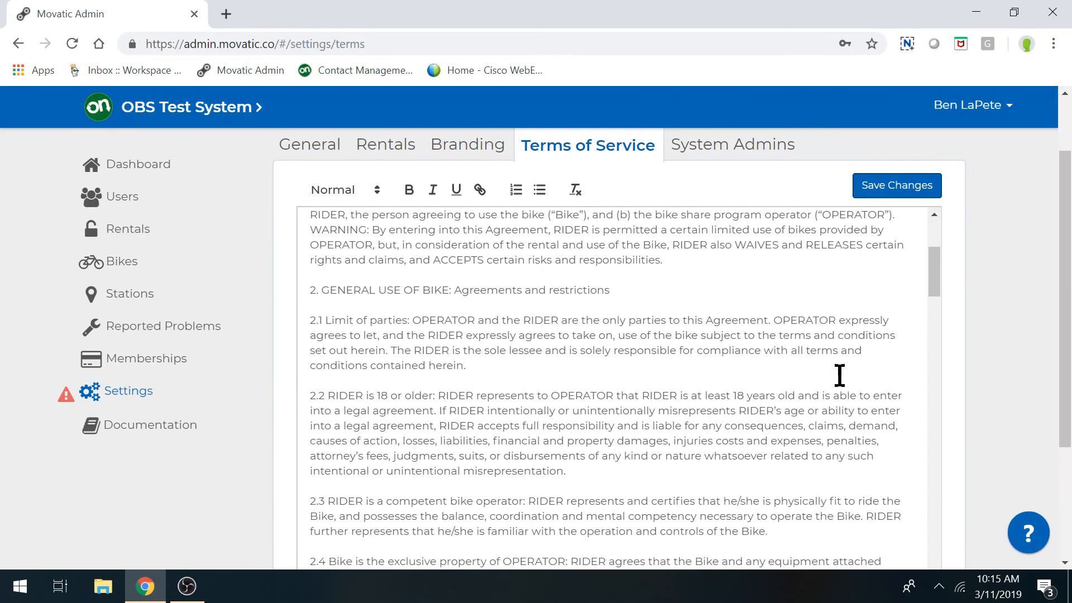
pyautogui.scroll(-5, 840, 375)
pyautogui.scroll(10, 840, 375)
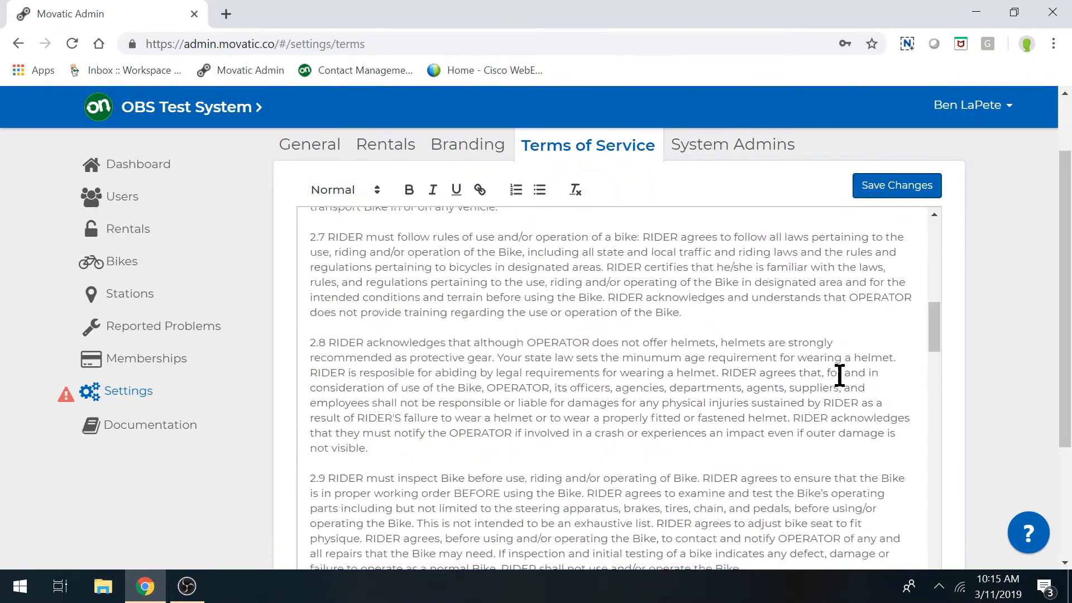
pyautogui.scroll(3, 840, 375)
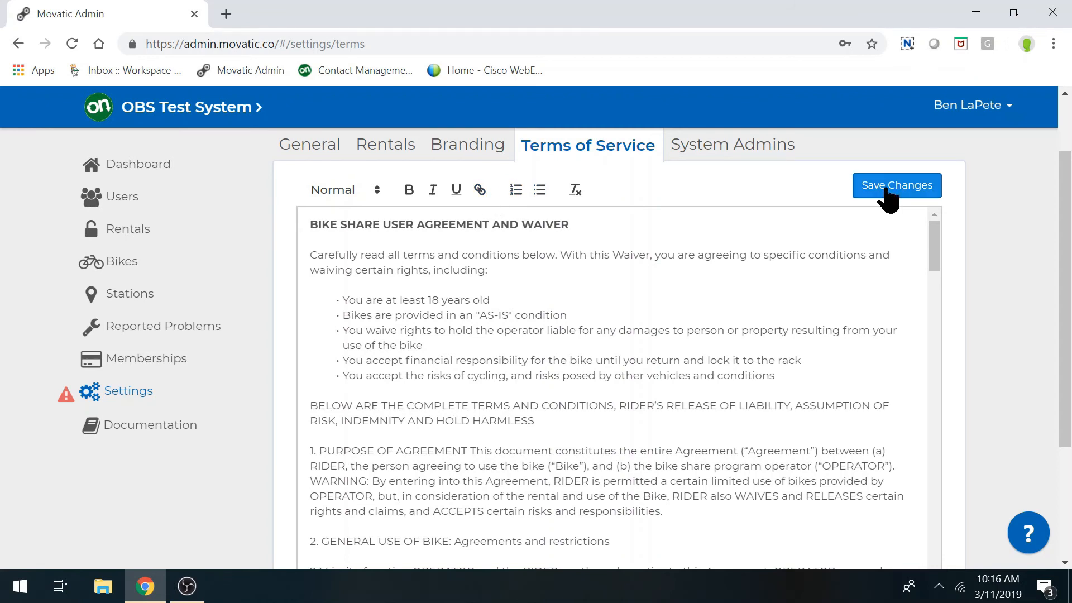
# - Open the form for a new system admin and review its information, permission and email notification options
pyautogui.click(720, 146)
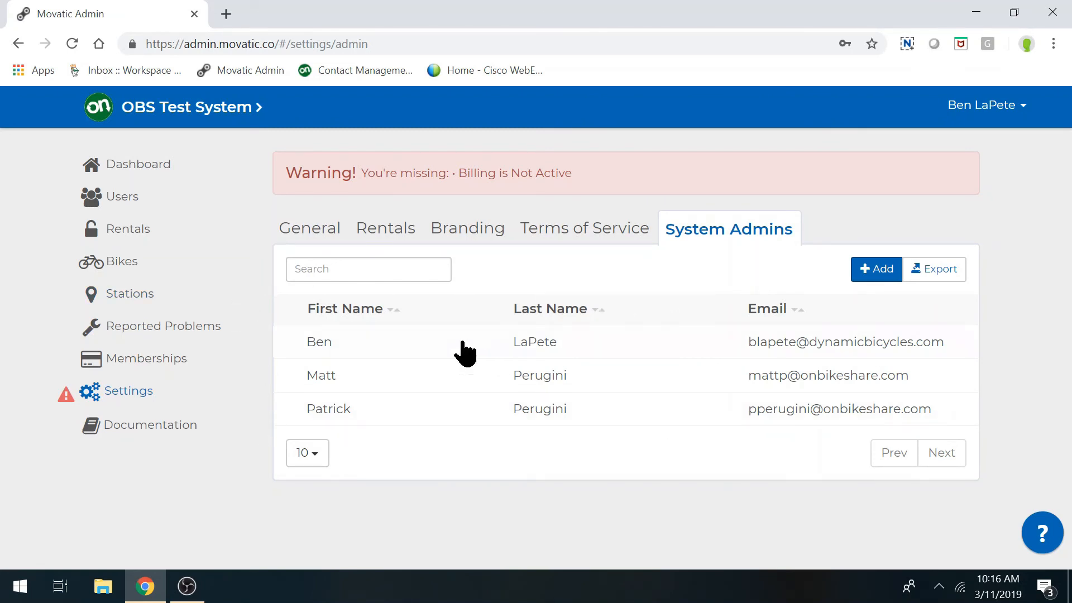
pyautogui.click(877, 272)
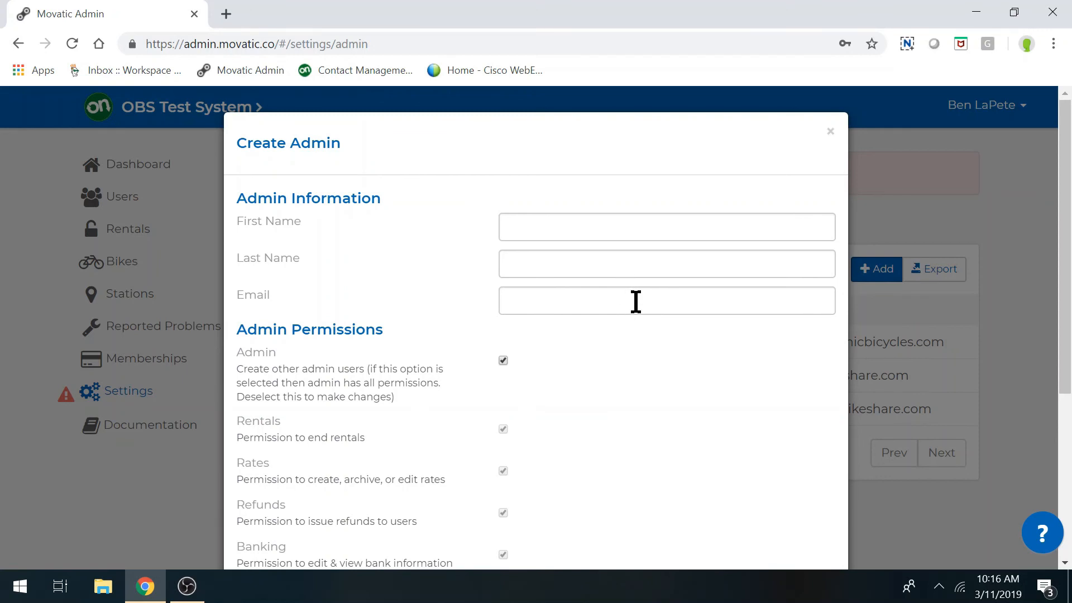
pyautogui.scroll(-3, 639, 391)
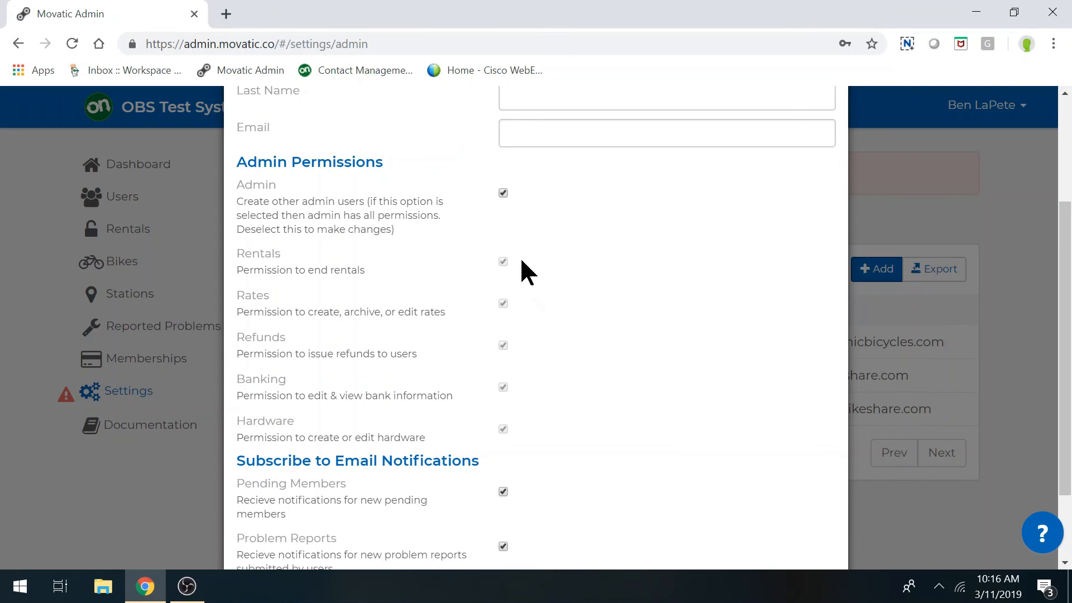
pyautogui.scroll(-2, 517, 427)
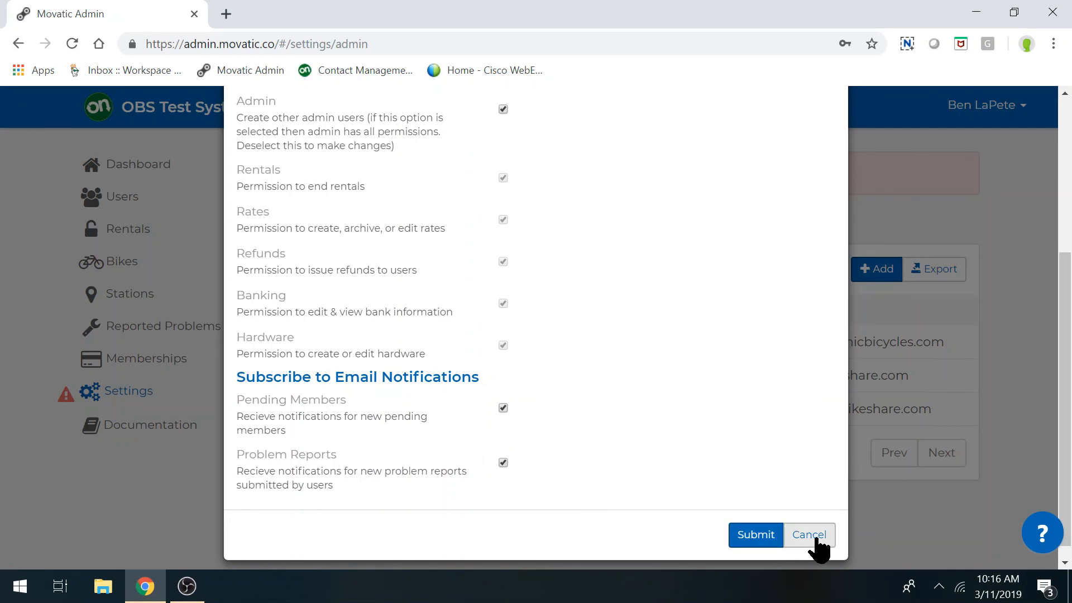
pyautogui.scroll(5, 771, 472)
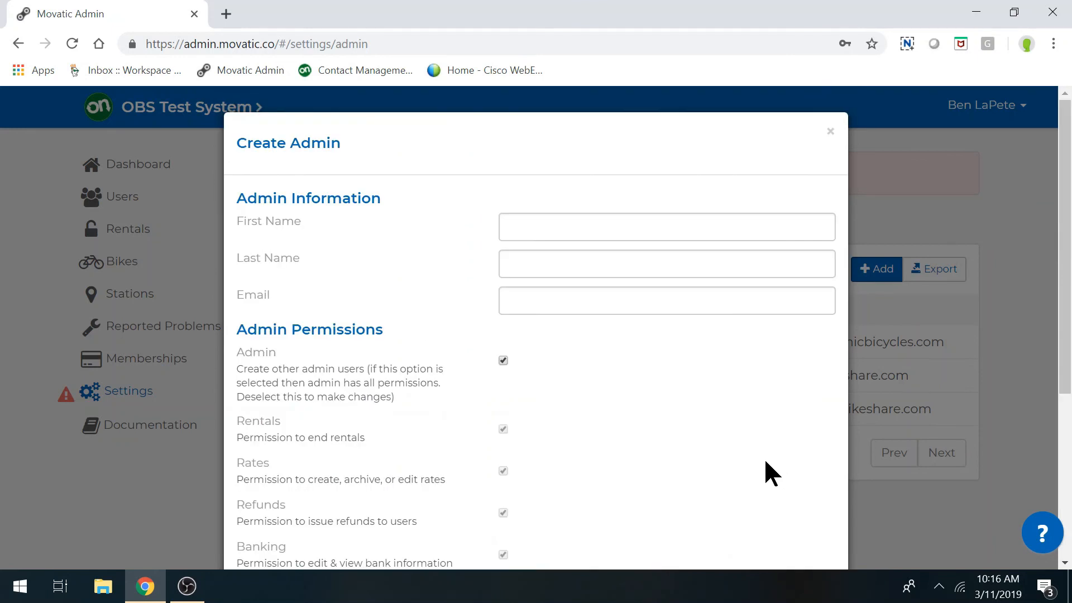
# - Open the documentation and skim the operator guide's introduction
pyautogui.click(132, 423)
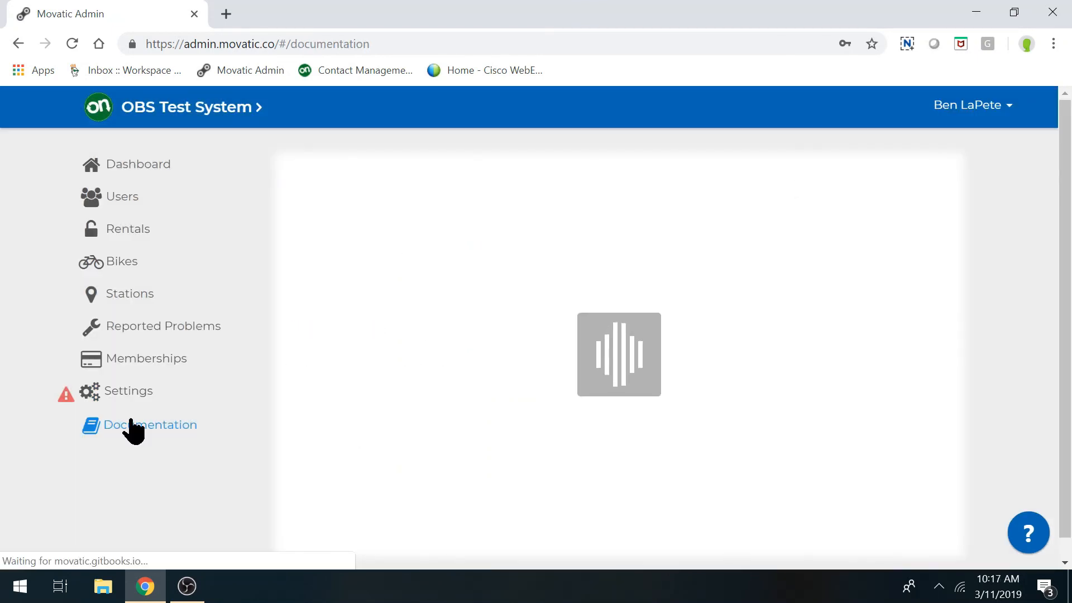
pyautogui.scroll(-5, 286, 288)
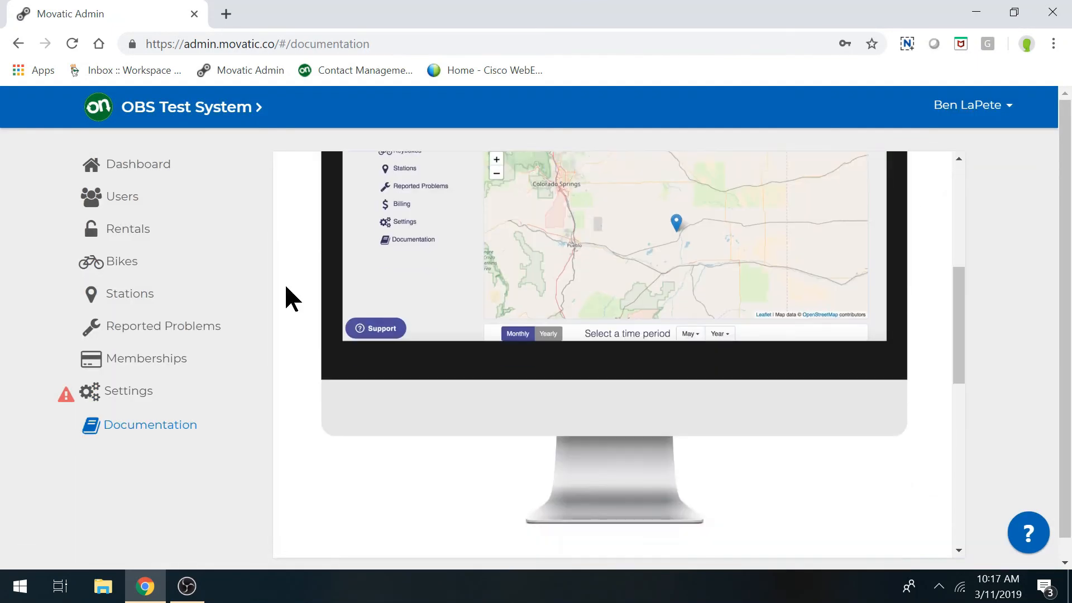
pyautogui.scroll(6, 284, 290)
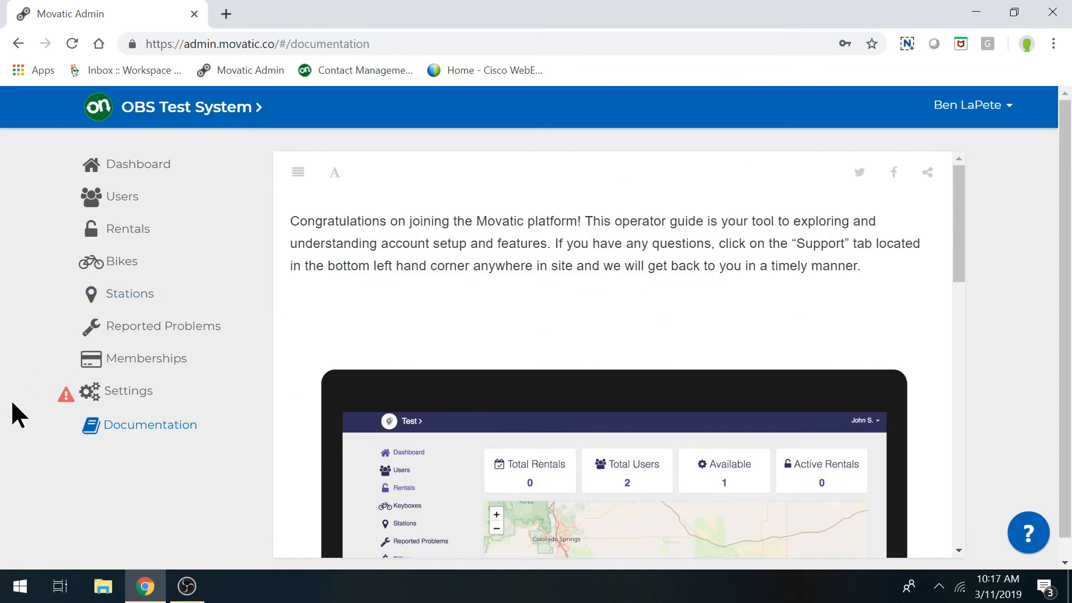